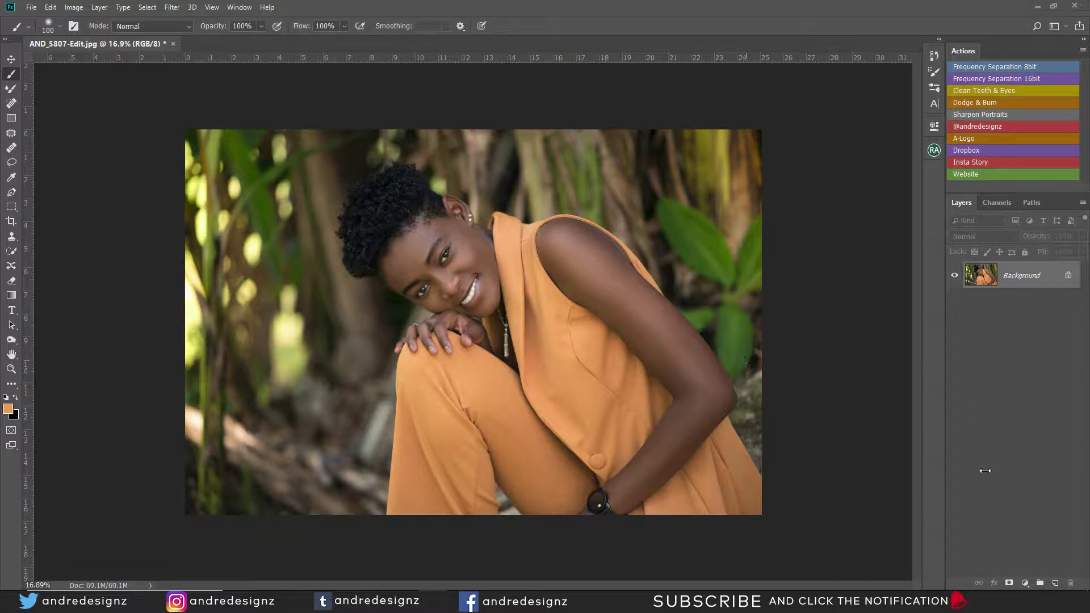
Add a Hue/Saturation adjustment layer and, with the Reds range sampled from the orange suit, set its Hue to -120.
{"action": "left_click", "coordinate": [1025, 583]}
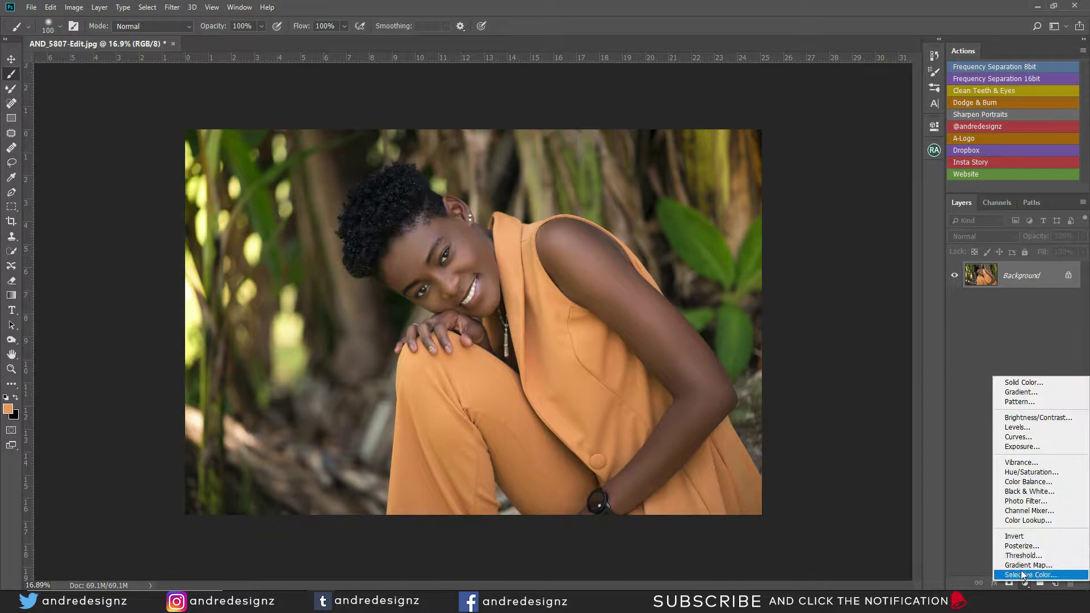
{"action": "left_click", "coordinate": [1055, 473]}
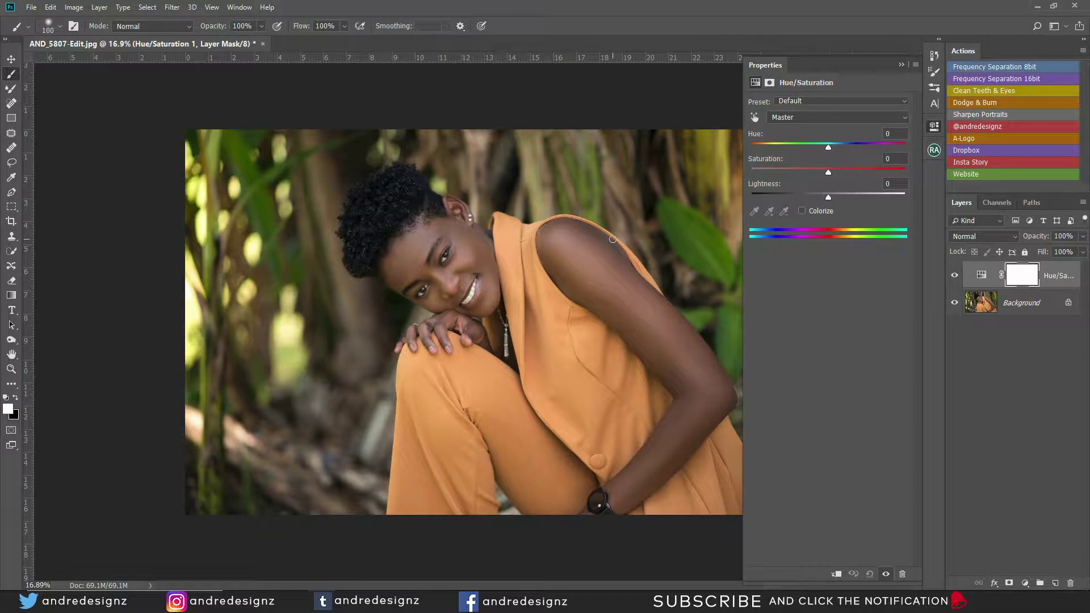
{"action": "left_click", "coordinate": [754, 117]}
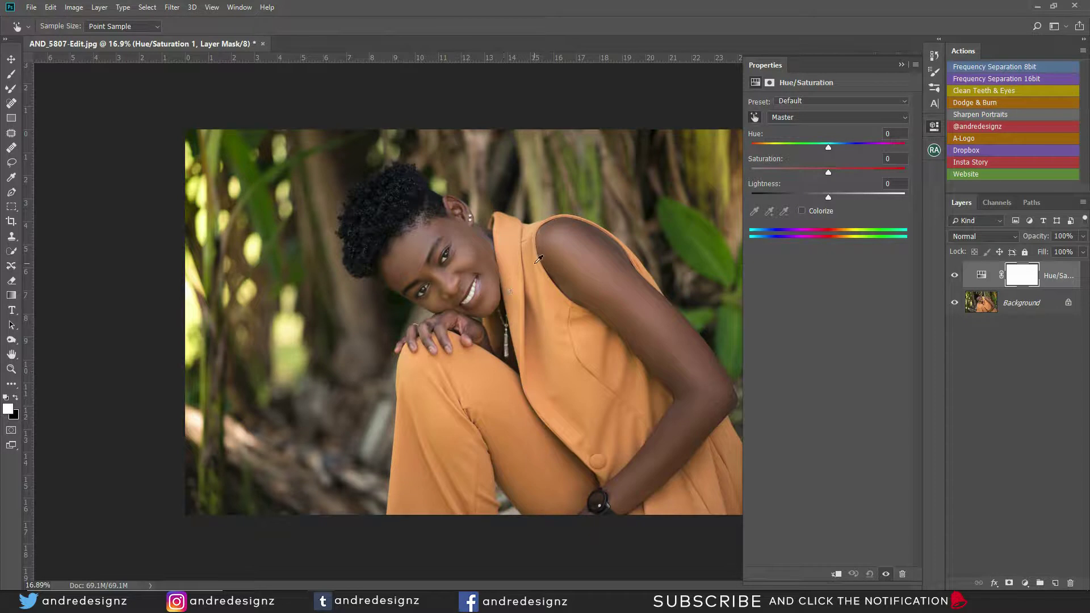
{"action": "left_click", "coordinate": [513, 250]}
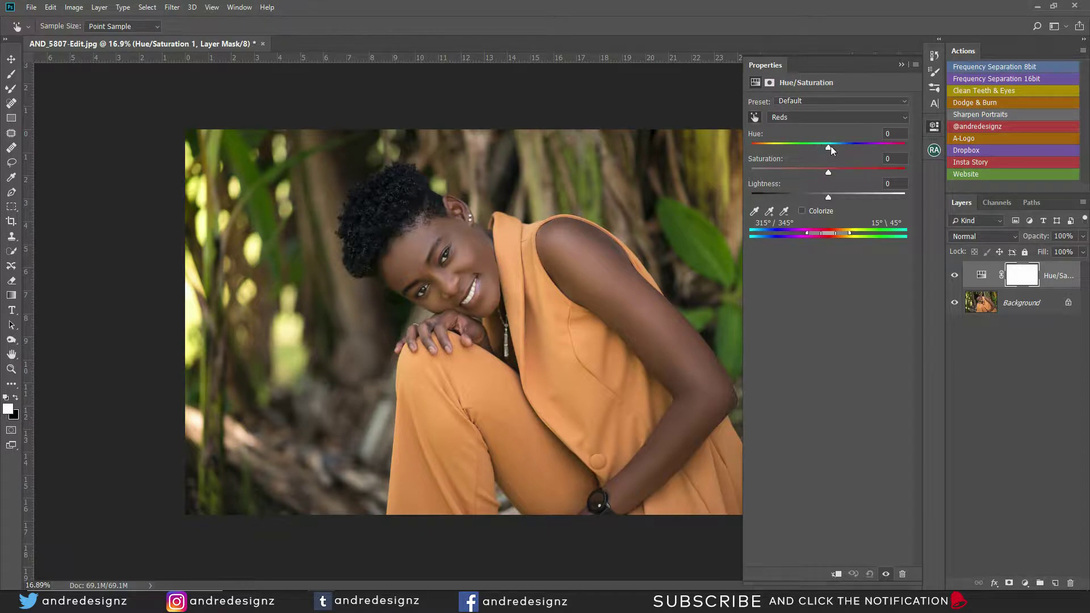
{"action": "left_click_drag", "start_coordinate": [828, 148], "coordinate": [770, 142]}
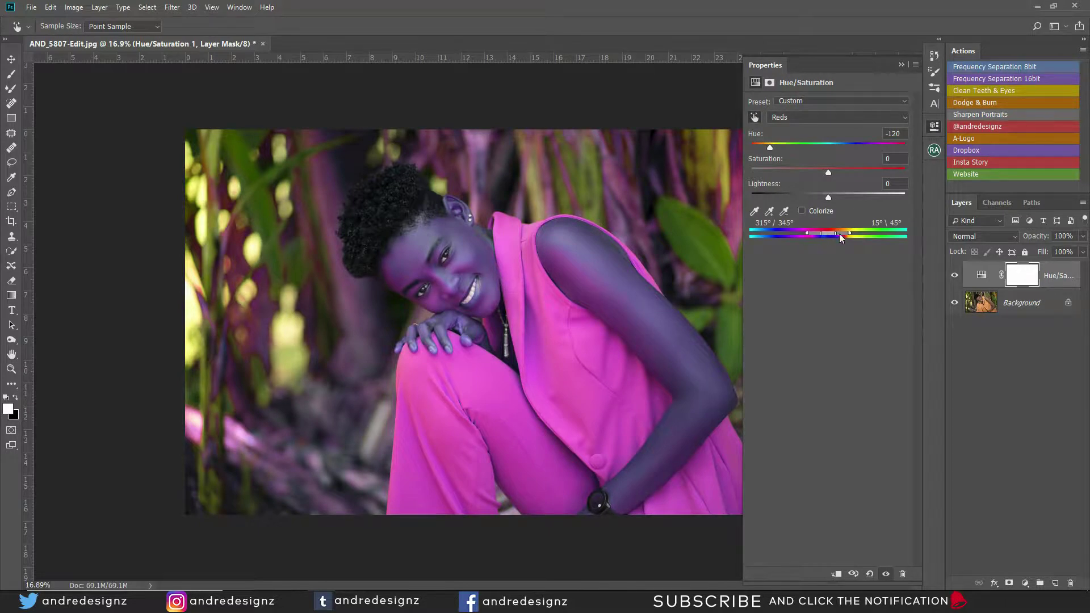
Narrow the orange-yellow end of the Reds colour range and compare the photo with the adjustment layer hidden and shown.
{"action": "mouse_move", "coordinate": [850, 232]}
{"action": "left_mouse_down"}
{"action": "mouse_move", "coordinate": [870, 240]}
{"action": "mouse_move", "coordinate": [819, 239]}
{"action": "mouse_move", "coordinate": [840, 235]}
{"action": "left_mouse_up"}
{"action": "left_click_drag", "start_coordinate": [835, 235], "coordinate": [836, 236]}
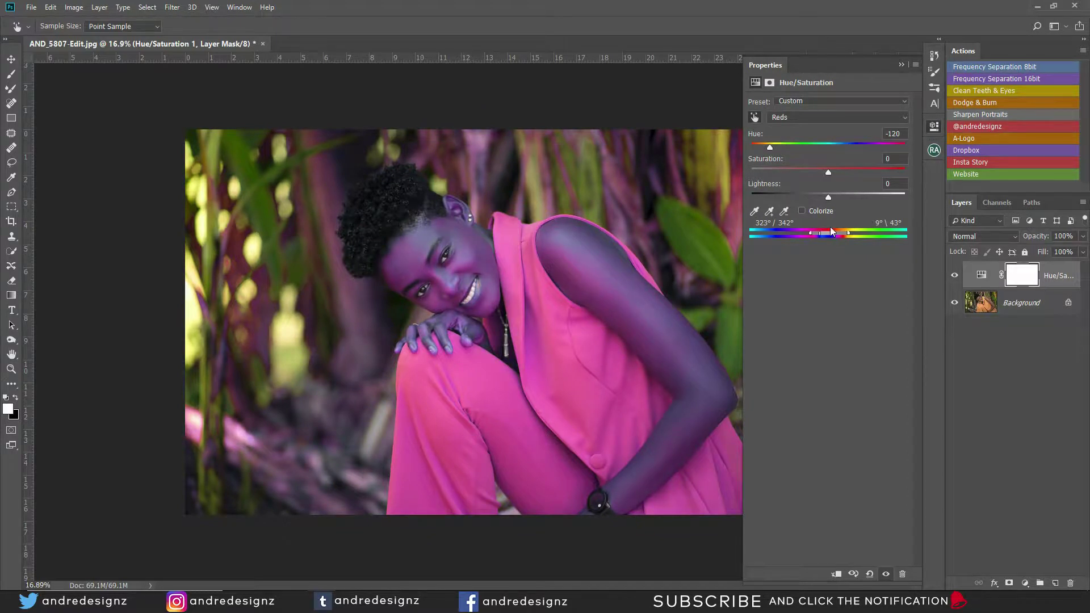
{"action": "left_click", "coordinate": [954, 275]}
{"action": "left_click", "coordinate": [955, 276]}
Paint black on the adjustment's layer mask with a size 700 brush to restore the natural skin on the forehead and upper face.
{"action": "key", "text": "b"}
{"action": "left_click", "coordinate": [1024, 276]}
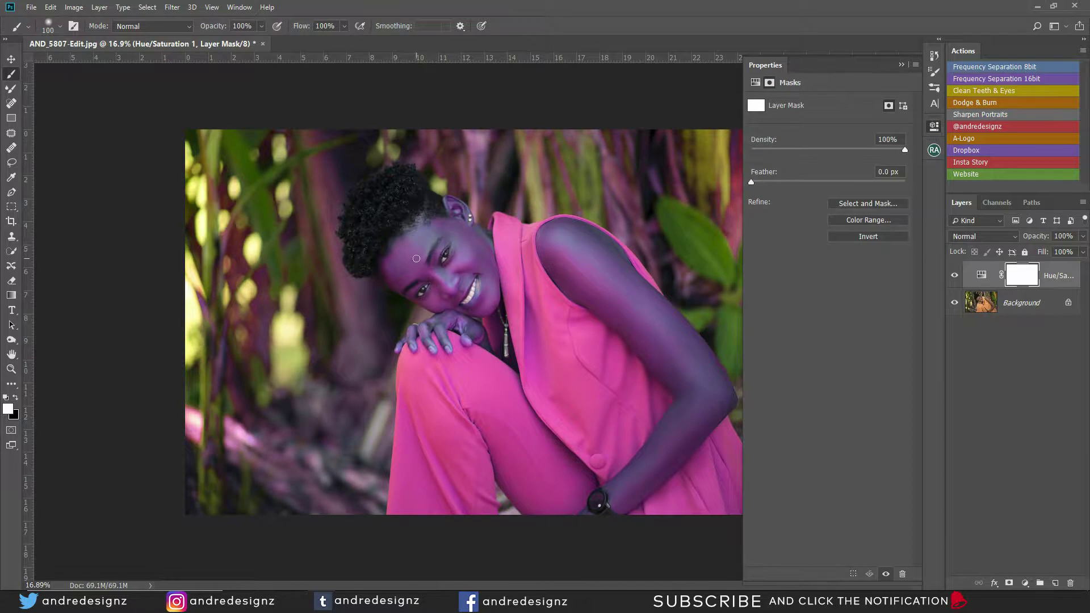
{"action": "left_click", "coordinate": [16, 398]}
{"action": "key", "text": "x"}
{"action": "key", "text": "x"}
{"action": "key", "text": "x"}
{"action": "key", "text": "x"}
{"action": "key", "text": "x"}
{"action": "key", "text": "x"}
{"action": "key", "text": "x"}
{"action": "key", "text": "x"}
{"action": "key", "text": "bracketright"}
{"action": "key", "text": "bracketright"}
{"action": "key", "text": "bracketright"}
{"action": "key", "text": "bracketright"}
{"action": "key", "text": "bracketright"}
{"action": "key", "text": "bracketright"}
{"action": "key", "text": "bracketright"}
{"action": "key", "text": "bracketright"}
{"action": "key", "text": "bracketright"}
{"action": "key", "text": "bracketright"}
{"action": "mouse_move", "coordinate": [419, 201]}
{"action": "left_mouse_down"}
{"action": "mouse_move", "coordinate": [380, 213]}
{"action": "mouse_move", "coordinate": [393, 192]}
{"action": "mouse_move", "coordinate": [365, 226]}
{"action": "mouse_move", "coordinate": [407, 193]}
{"action": "mouse_move", "coordinate": [402, 255]}
{"action": "mouse_move", "coordinate": [415, 271]}
{"action": "left_mouse_up"}
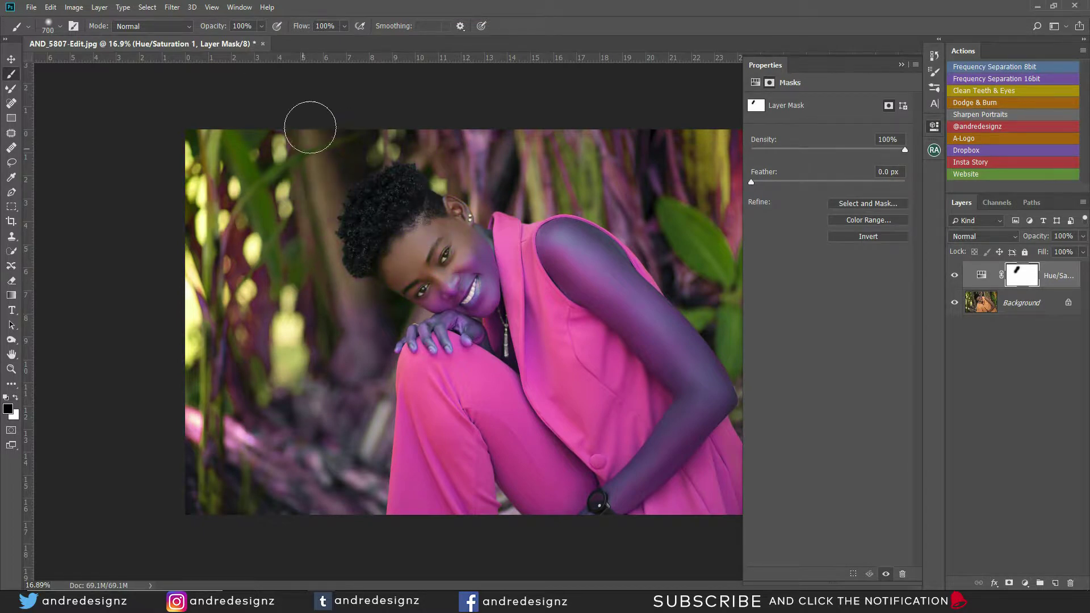
Paint black on the mask over the surrounding background and the cheek to remove the pink shift there.
{"action": "mouse_move", "coordinate": [265, 114]}
{"action": "left_mouse_down"}
{"action": "mouse_move", "coordinate": [221, 135]}
{"action": "mouse_move", "coordinate": [229, 482]}
{"action": "mouse_move", "coordinate": [194, 328]}
{"action": "mouse_move", "coordinate": [209, 532]}
{"action": "mouse_move", "coordinate": [212, 240]}
{"action": "mouse_move", "coordinate": [241, 411]}
{"action": "mouse_move", "coordinate": [263, 219]}
{"action": "mouse_move", "coordinate": [275, 396]}
{"action": "mouse_move", "coordinate": [286, 307]}
{"action": "mouse_move", "coordinate": [275, 498]}
{"action": "mouse_move", "coordinate": [302, 498]}
{"action": "mouse_move", "coordinate": [317, 463]}
{"action": "mouse_move", "coordinate": [349, 347]}
{"action": "mouse_move", "coordinate": [338, 317]}
{"action": "mouse_move", "coordinate": [351, 306]}
{"action": "mouse_move", "coordinate": [358, 325]}
{"action": "mouse_move", "coordinate": [326, 472]}
{"action": "mouse_move", "coordinate": [333, 514]}
{"action": "mouse_move", "coordinate": [348, 418]}
{"action": "left_mouse_up"}
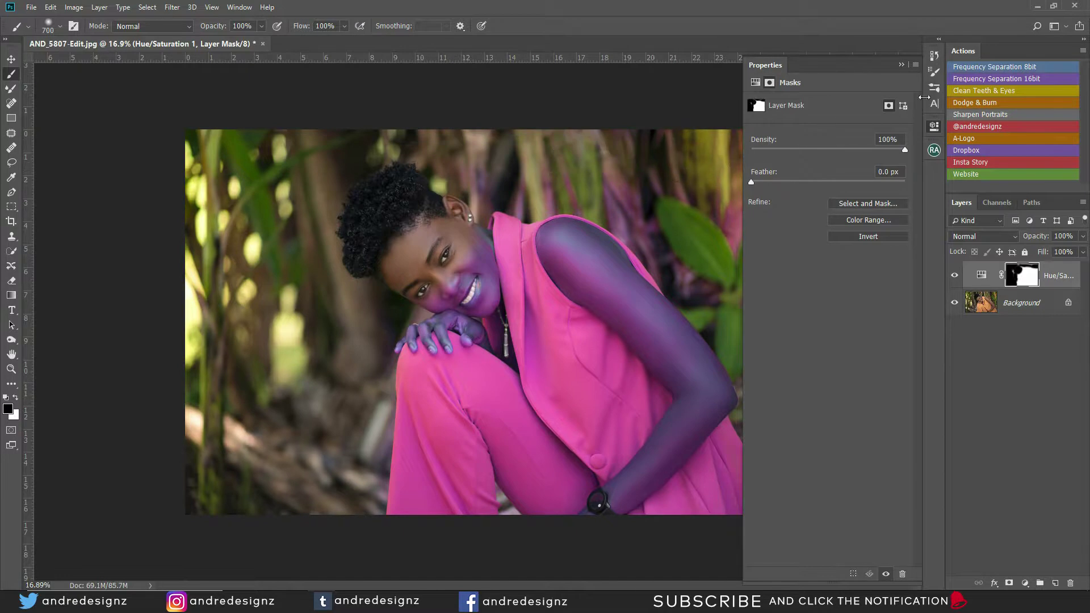
{"action": "left_click", "coordinate": [903, 65]}
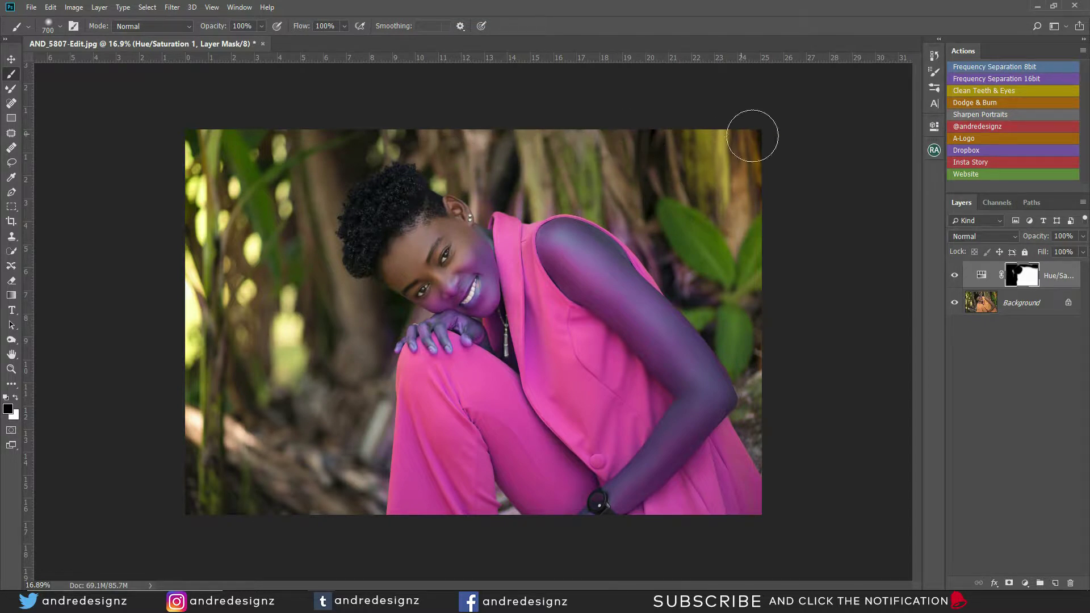
{"action": "mouse_move", "coordinate": [428, 208]}
{"action": "left_mouse_down"}
{"action": "mouse_move", "coordinate": [428, 250]}
{"action": "mouse_move", "coordinate": [453, 280]}
{"action": "mouse_move", "coordinate": [429, 282]}
{"action": "mouse_move", "coordinate": [451, 277]}
{"action": "mouse_move", "coordinate": [459, 253]}
{"action": "left_mouse_up"}
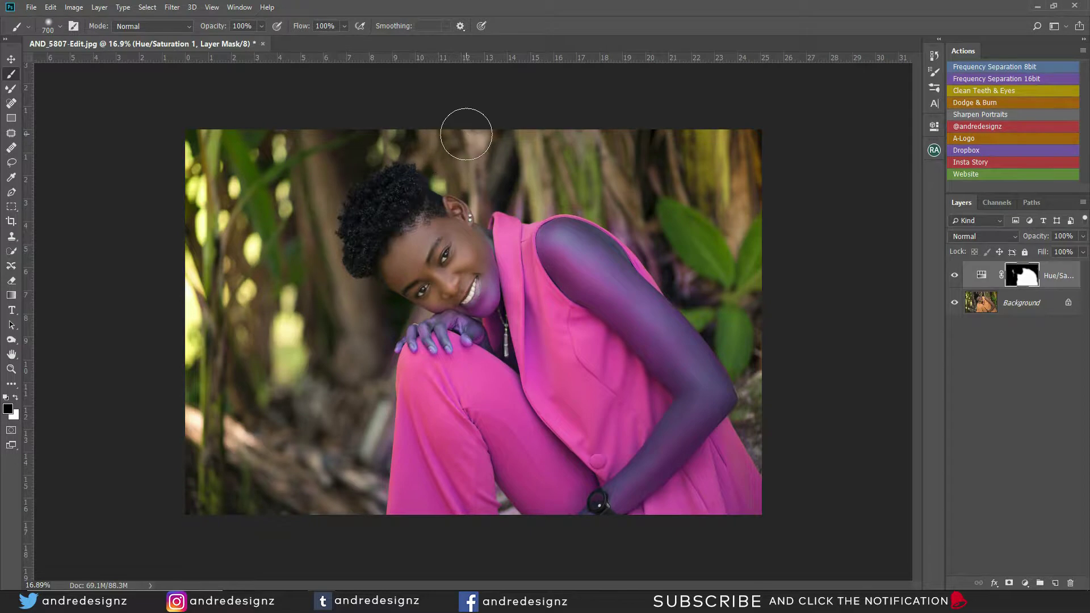
Mask out the colour shift around the mouth and lower face with the brush size reduced to 250.
{"action": "scroll", "coordinate": [475, 281], "scroll_direction": "up", "scroll_amount": 8}
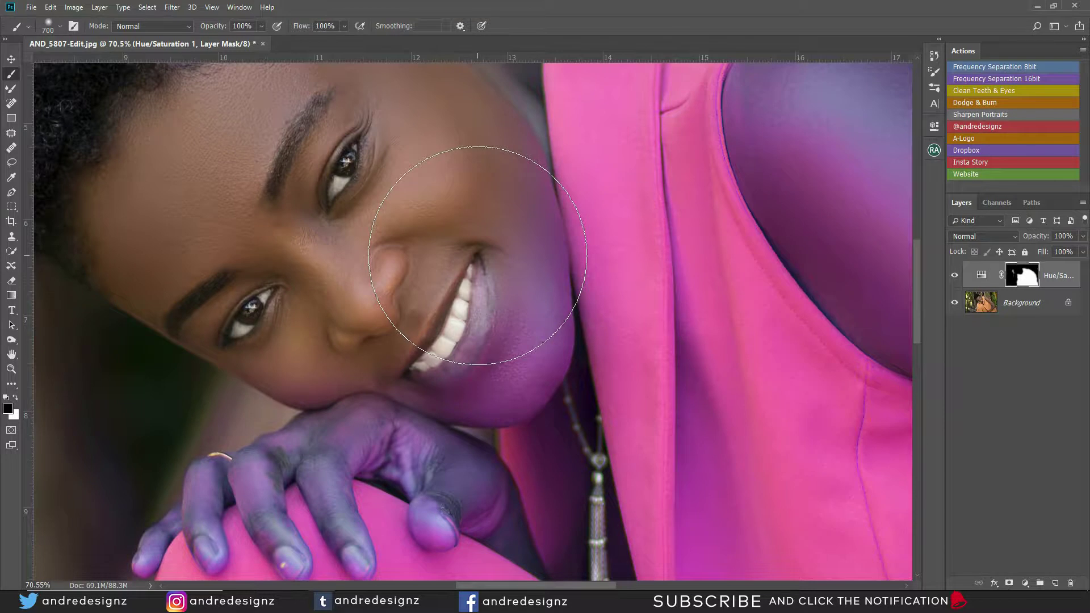
{"action": "key", "text": "bracketleft"}
{"action": "key", "text": "bracketleft"}
{"action": "key", "text": "bracketleft"}
{"action": "key", "text": "bracketleft"}
{"action": "key", "text": "bracketleft"}
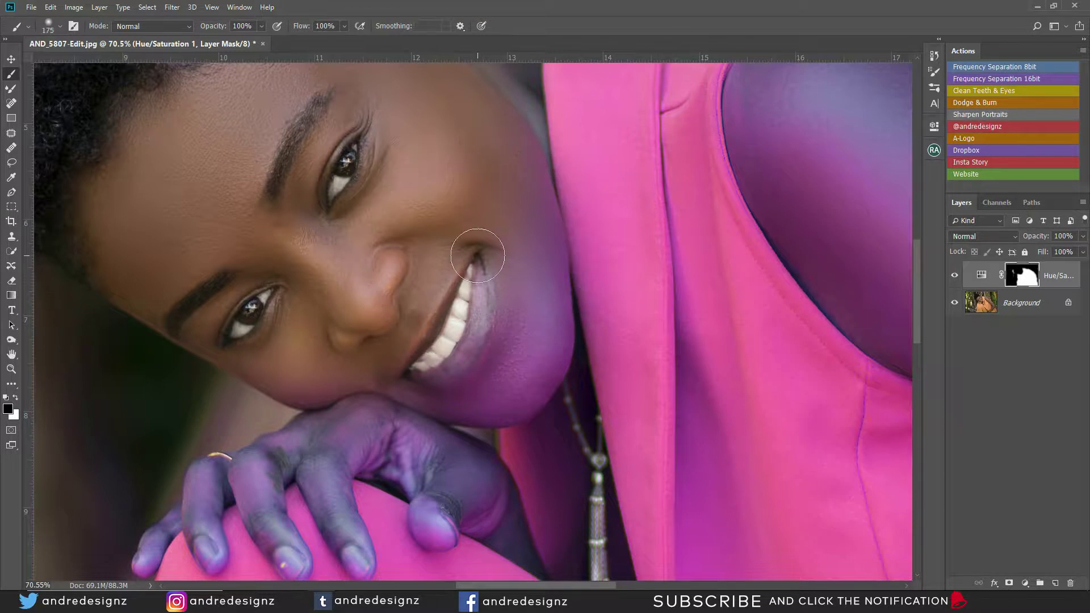
{"action": "key", "text": "bracketright"}
{"action": "key", "text": "bracketright"}
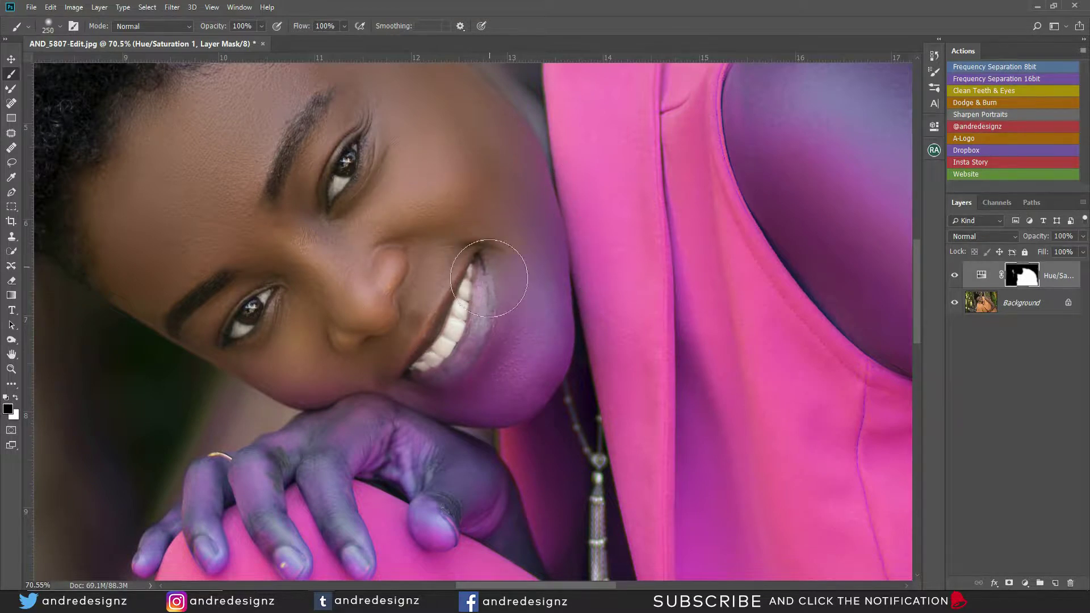
{"action": "mouse_move", "coordinate": [489, 278]}
{"action": "left_mouse_down"}
{"action": "mouse_move", "coordinate": [467, 348]}
{"action": "mouse_move", "coordinate": [438, 360]}
{"action": "mouse_move", "coordinate": [433, 335]}
{"action": "mouse_move", "coordinate": [361, 378]}
{"action": "mouse_move", "coordinate": [190, 333]}
{"action": "mouse_move", "coordinate": [145, 294]}
{"action": "left_mouse_up"}
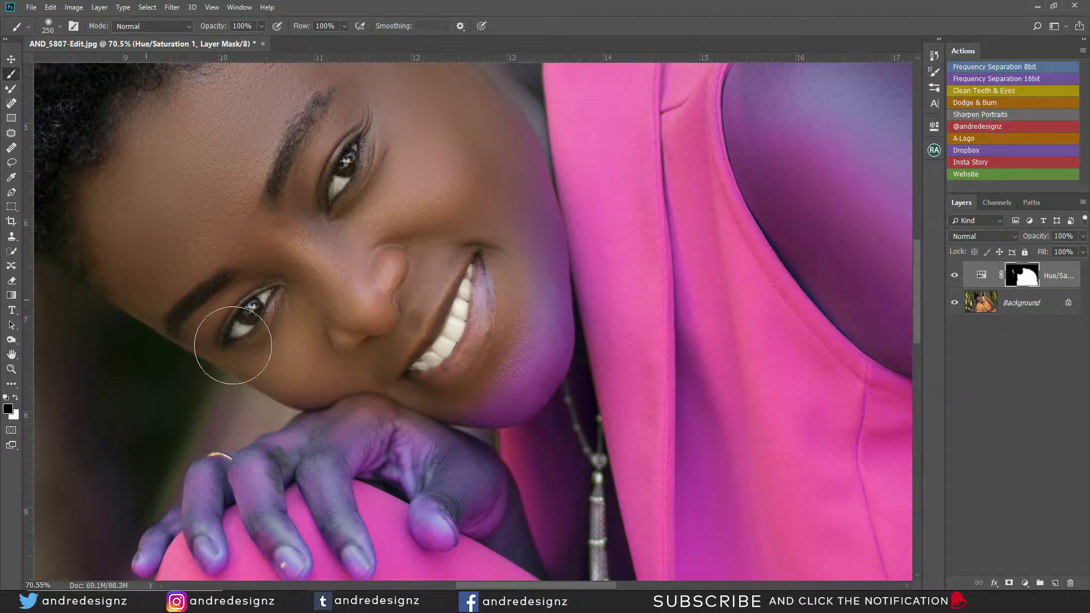
Mask out the colour shift on the back of the hand and upper fingers, reducing the brush size to 125 and then 40.
{"action": "mouse_move", "coordinate": [233, 345]}
{"action": "left_mouse_down"}
{"action": "mouse_move", "coordinate": [311, 387]}
{"action": "mouse_move", "coordinate": [318, 406]}
{"action": "mouse_move", "coordinate": [258, 446]}
{"action": "mouse_move", "coordinate": [203, 459]}
{"action": "mouse_move", "coordinate": [264, 427]}
{"action": "mouse_move", "coordinate": [245, 374]}
{"action": "mouse_move", "coordinate": [292, 396]}
{"action": "mouse_move", "coordinate": [398, 410]}
{"action": "mouse_move", "coordinate": [438, 435]}
{"action": "mouse_move", "coordinate": [408, 456]}
{"action": "mouse_move", "coordinate": [352, 448]}
{"action": "left_mouse_up"}
{"action": "key", "text": "bracketleft"}
{"action": "key", "text": "bracketleft"}
{"action": "key", "text": "bracketleft"}
{"action": "key", "text": "bracketleft"}
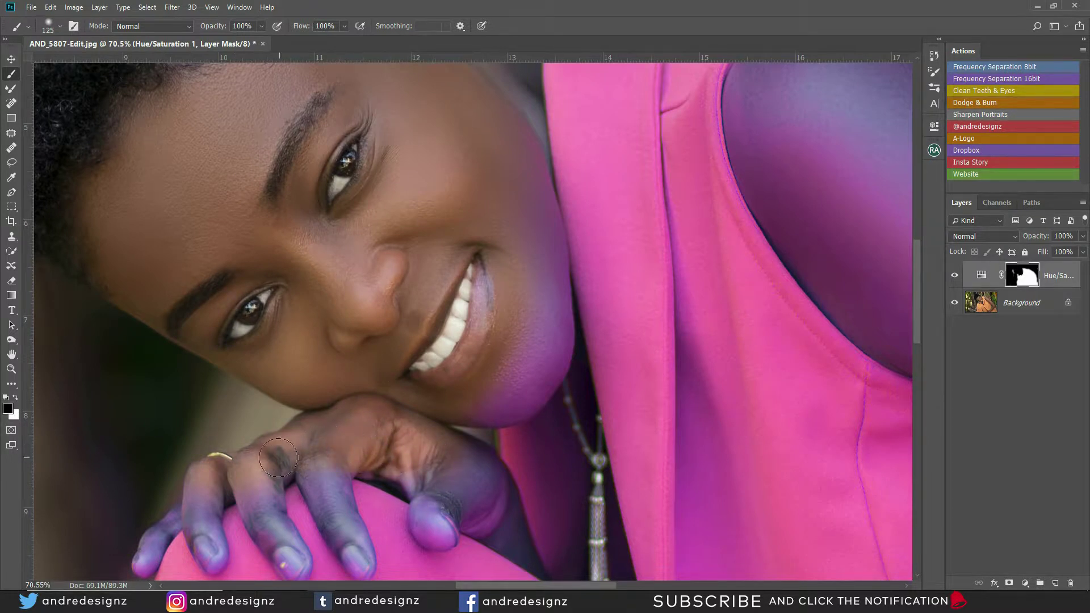
{"action": "left_click_drag", "start_coordinate": [278, 457], "coordinate": [196, 492]}
{"action": "key", "text": "bracketleft"}
{"action": "key", "text": "bracketleft"}
{"action": "key", "text": "bracketleft"}
{"action": "key", "text": "bracketleft"}
{"action": "key", "text": "bracketleft"}
{"action": "key", "text": "bracketleft"}
{"action": "key", "text": "bracketleft"}
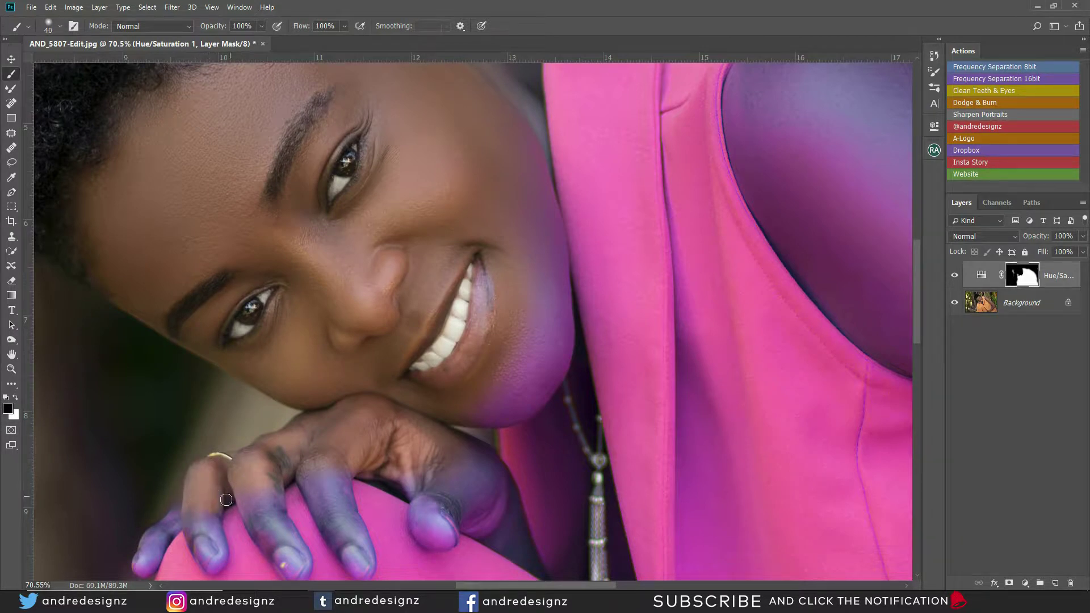
{"action": "mouse_move", "coordinate": [209, 510]}
{"action": "left_mouse_down"}
{"action": "mouse_move", "coordinate": [222, 552]}
{"action": "mouse_move", "coordinate": [210, 568]}
{"action": "mouse_move", "coordinate": [193, 545]}
{"action": "mouse_move", "coordinate": [189, 504]}
{"action": "mouse_move", "coordinate": [213, 568]}
{"action": "left_mouse_up"}
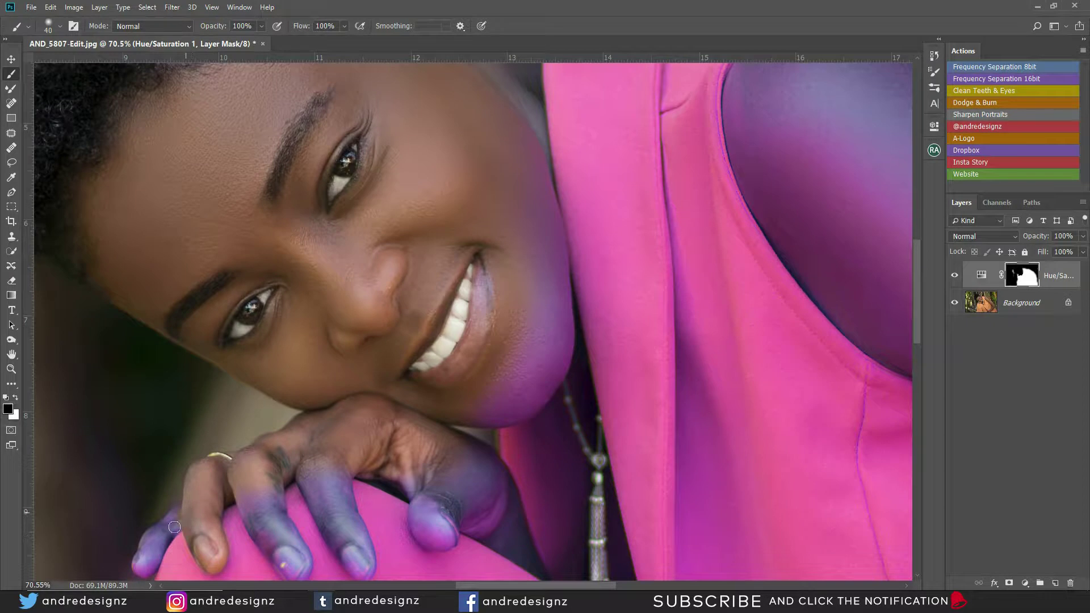
Restore the natural skin on the little finger and paint white over the stroke spilled onto the trousers beside it.
{"action": "mouse_move", "coordinate": [174, 527]}
{"action": "left_mouse_down"}
{"action": "mouse_move", "coordinate": [164, 532]}
{"action": "mouse_move", "coordinate": [174, 512]}
{"action": "mouse_move", "coordinate": [201, 580]}
{"action": "left_mouse_up"}
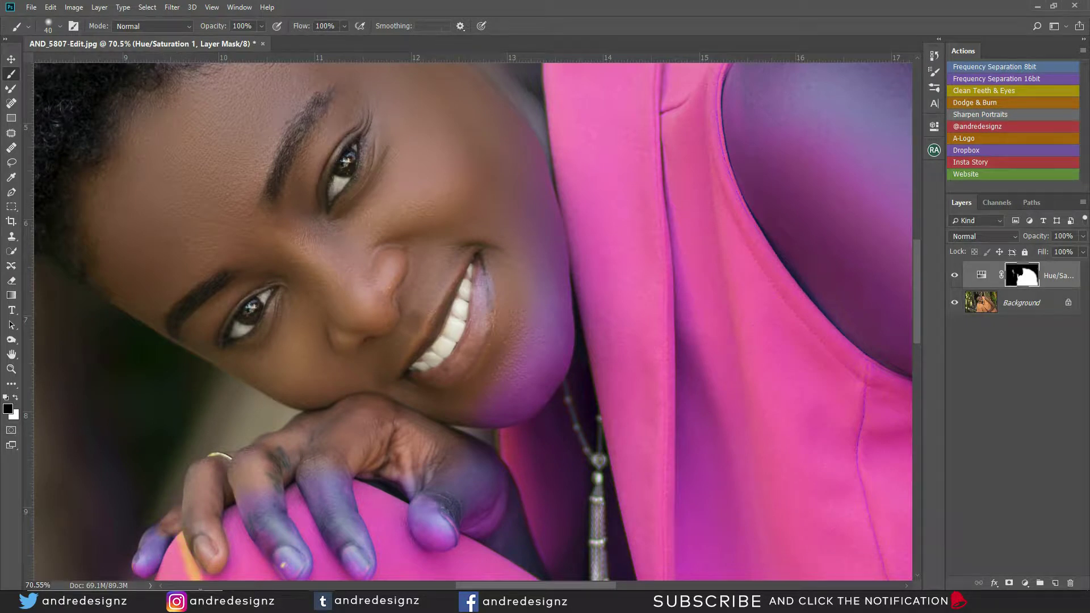
{"action": "key", "text": "ctrl+z"}
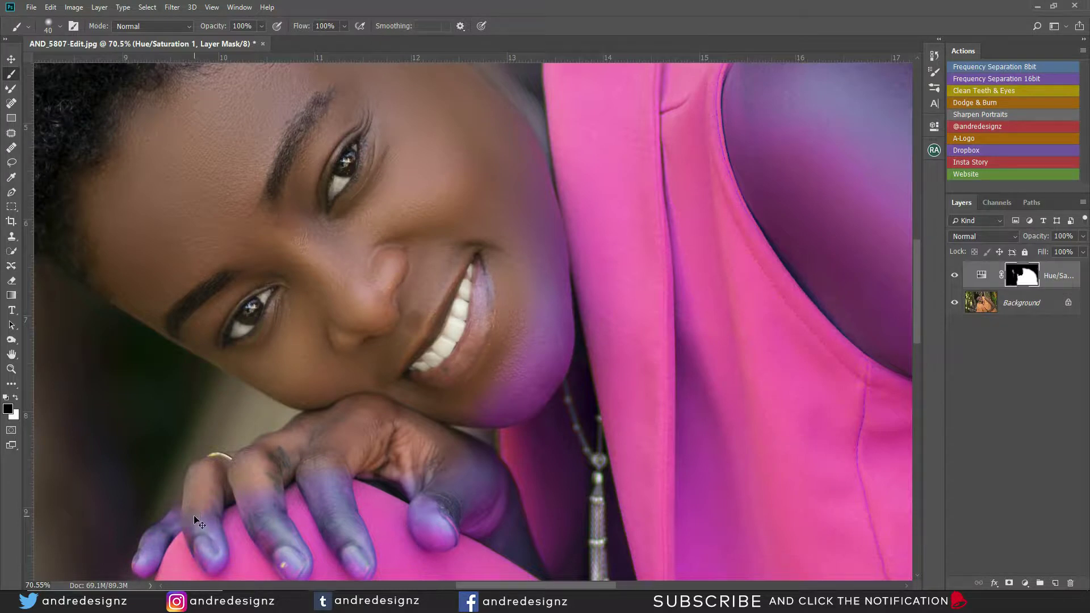
{"action": "left_click_drag", "start_coordinate": [175, 531], "coordinate": [198, 585]}
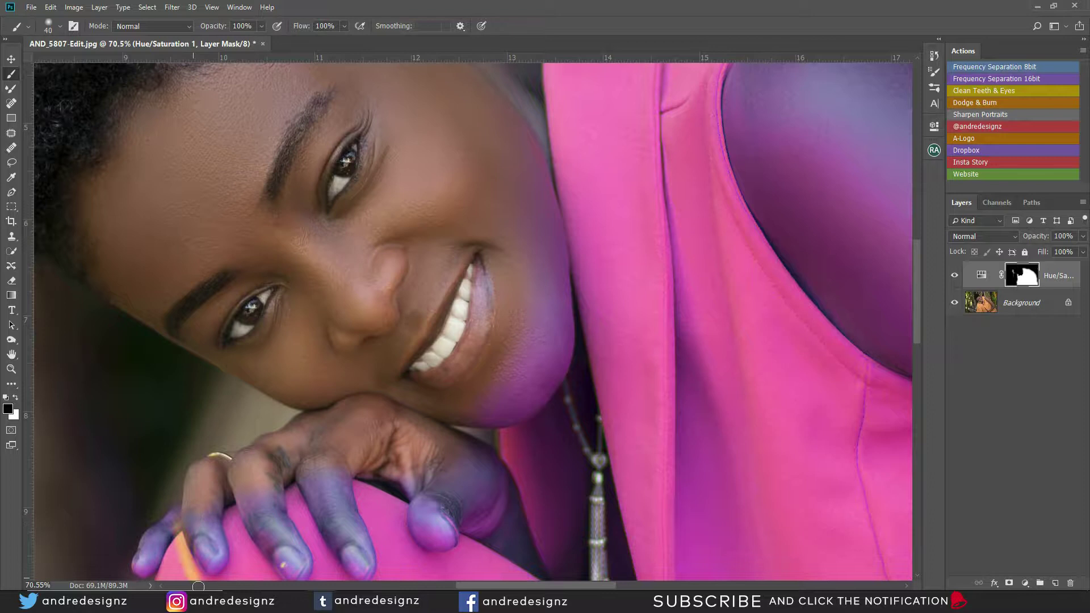
{"action": "key", "text": "x"}
{"action": "left_click_drag", "start_coordinate": [201, 568], "coordinate": [183, 538]}
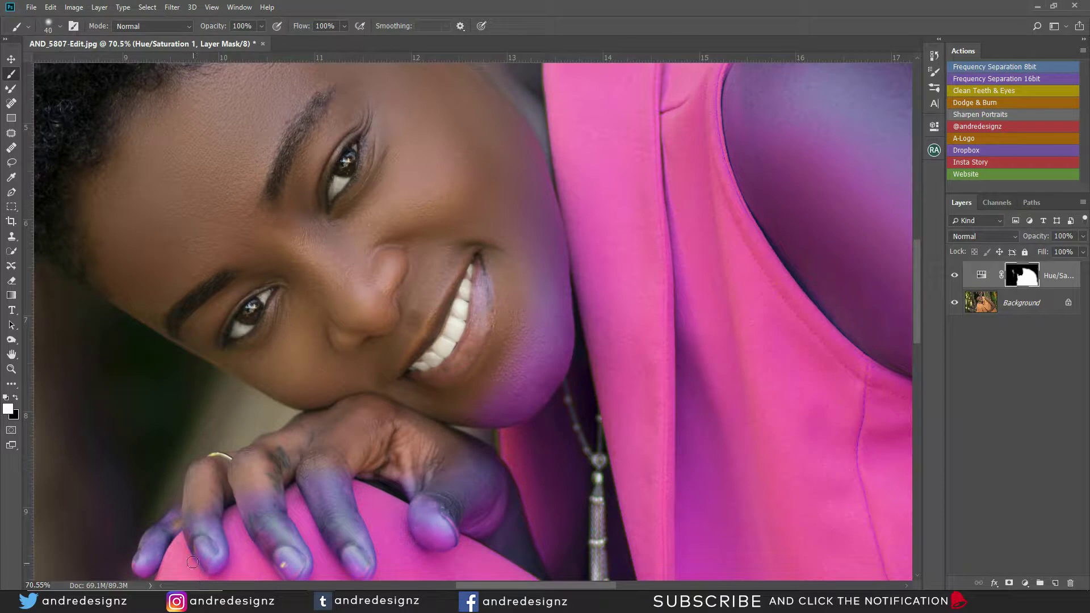
{"action": "key", "text": "x"}
{"action": "mouse_move", "coordinate": [172, 518]}
{"action": "left_mouse_down"}
{"action": "mouse_move", "coordinate": [142, 547]}
{"action": "mouse_move", "coordinate": [139, 567]}
{"action": "mouse_move", "coordinate": [155, 540]}
{"action": "mouse_move", "coordinate": [151, 568]}
{"action": "mouse_move", "coordinate": [131, 563]}
{"action": "left_mouse_up"}
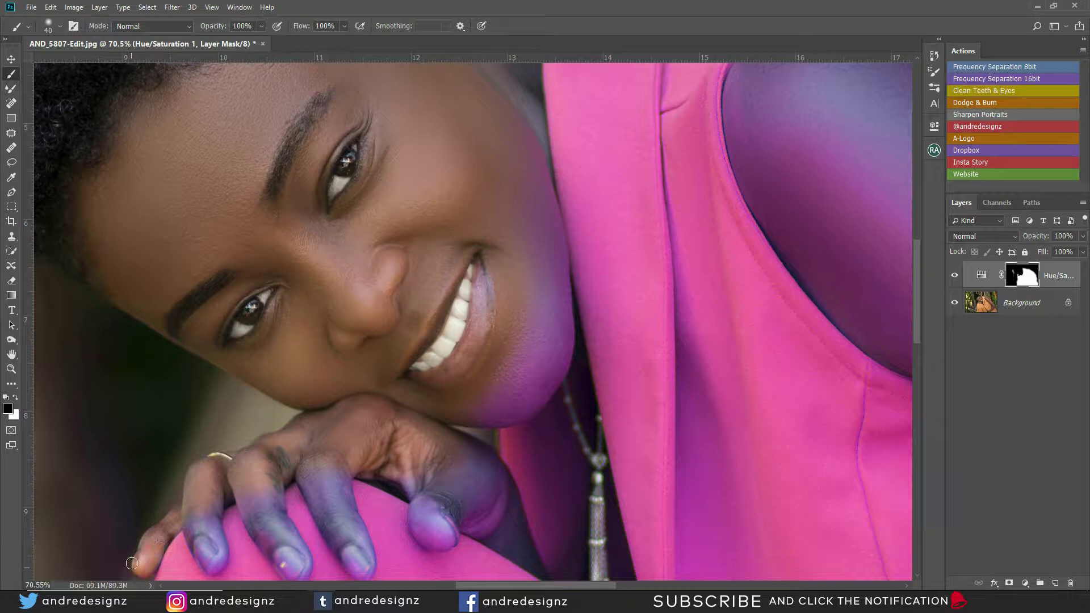
Paint white on the mask over the small orange spot on the knee to bring back the pink.
{"action": "key", "text": "space"}
{"action": "left_click_drag", "start_coordinate": [240, 509], "coordinate": [370, 180]}
{"action": "left_click_drag", "start_coordinate": [384, 330], "coordinate": [376, 287]}
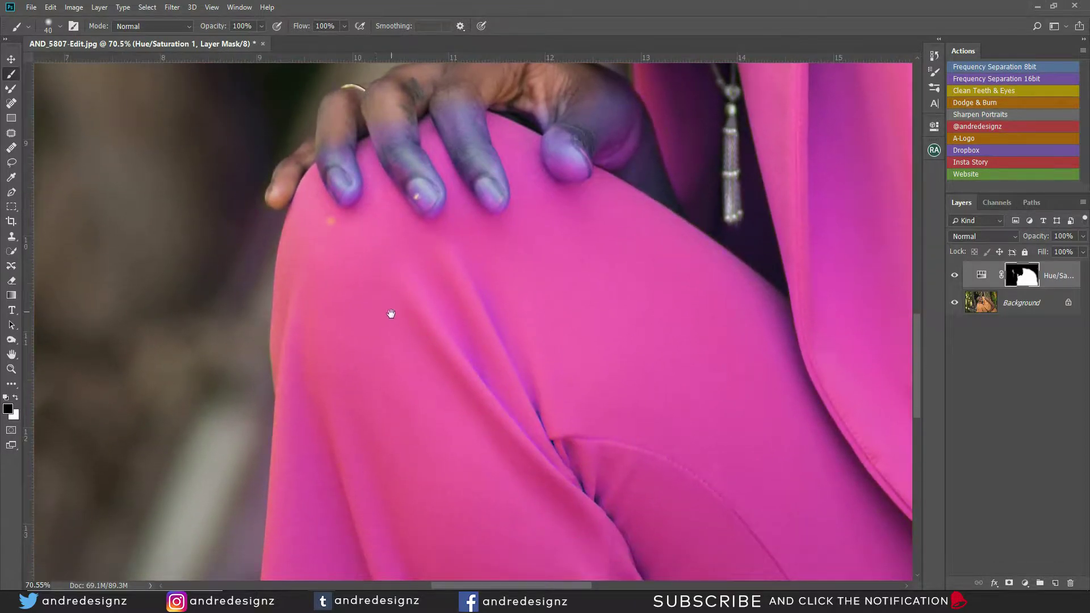
{"action": "left_click_drag", "start_coordinate": [394, 331], "coordinate": [328, 395]}
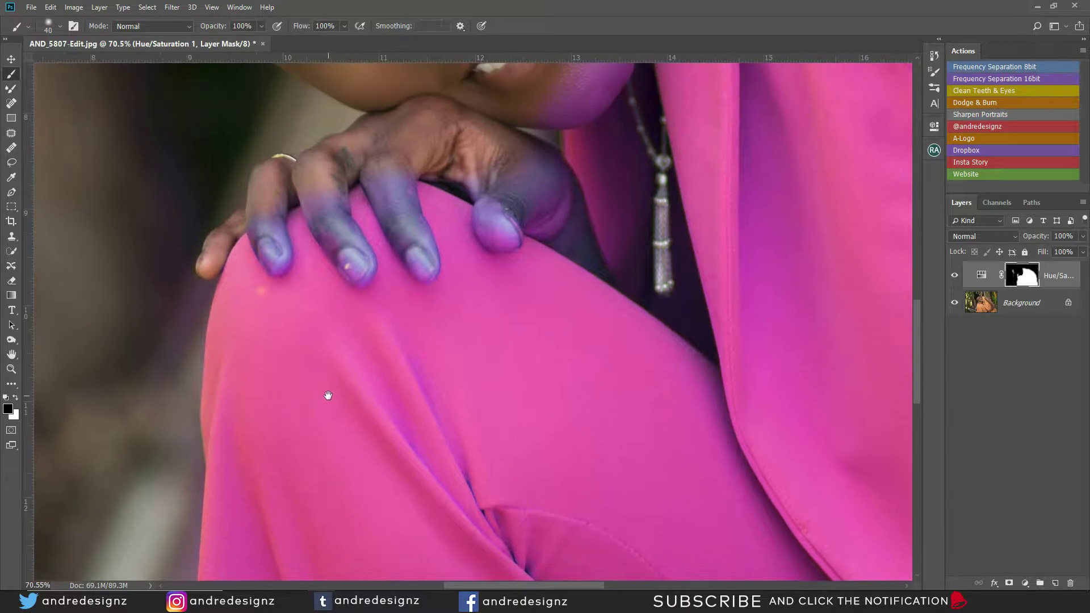
{"action": "left_click", "coordinate": [258, 294]}
{"action": "key", "text": "x"}
{"action": "left_click_drag", "start_coordinate": [264, 295], "coordinate": [256, 290]}
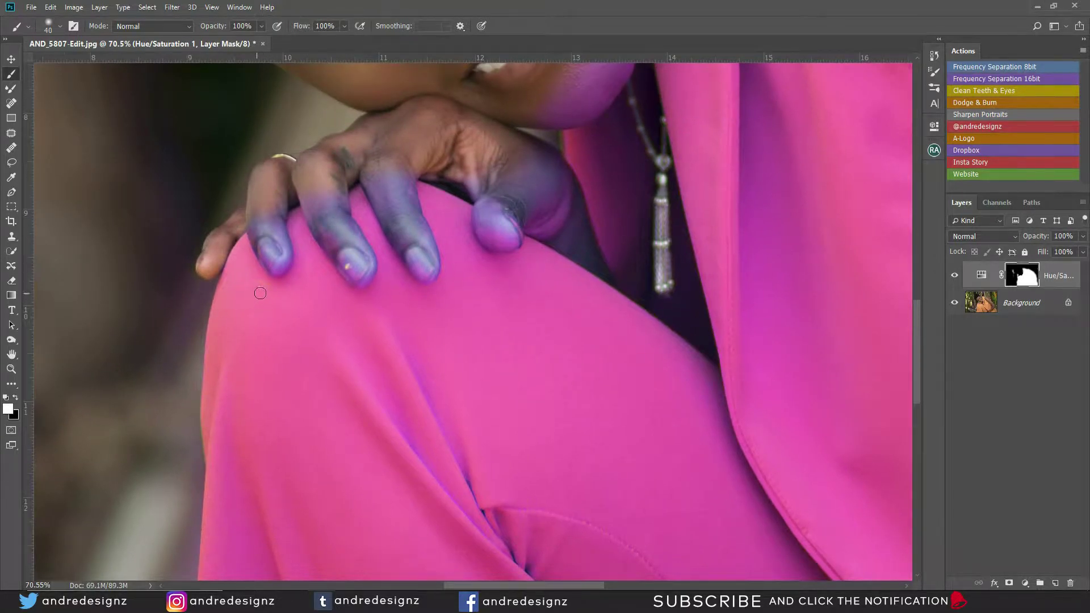
{"action": "key", "text": "c"}
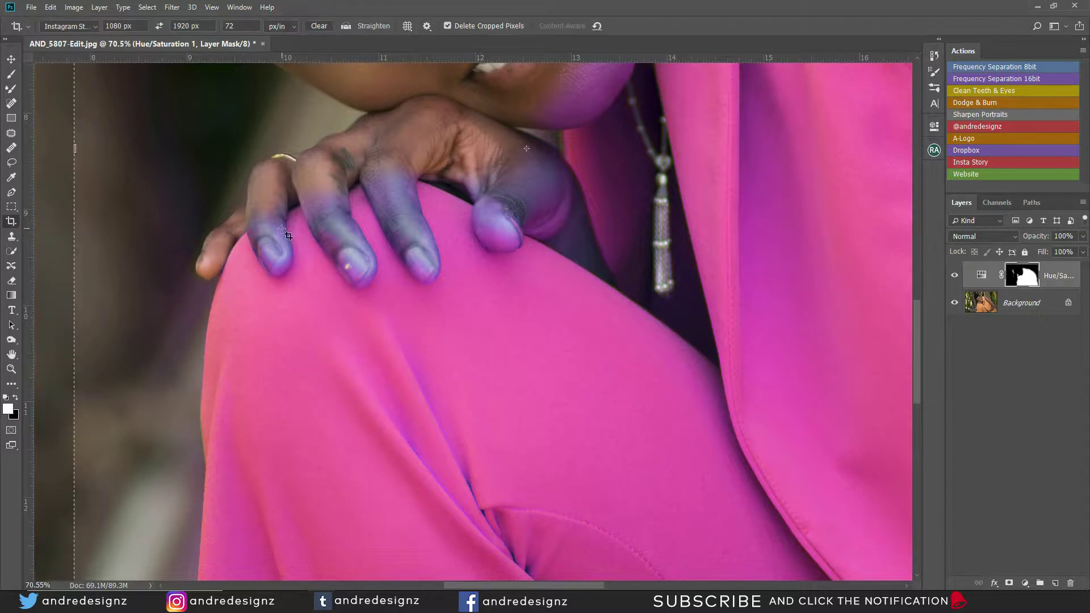
{"action": "key", "text": "Escape"}
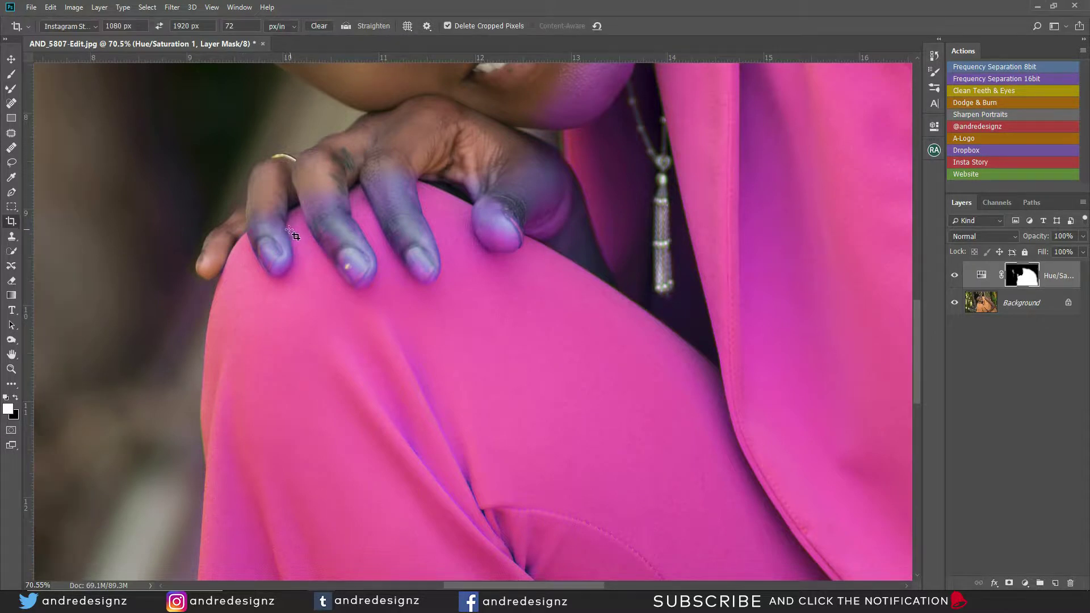
{"action": "key", "text": "b"}
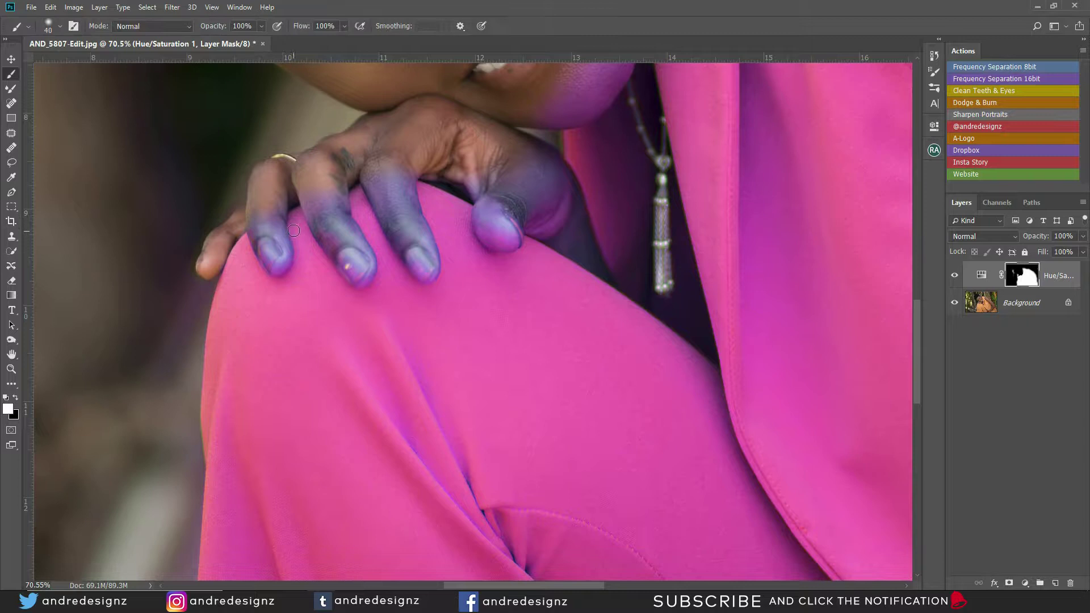
Paint black on the mask over the ring and middle fingers down to the fingertips to restore their natural skin colour.
{"action": "key", "text": "x"}
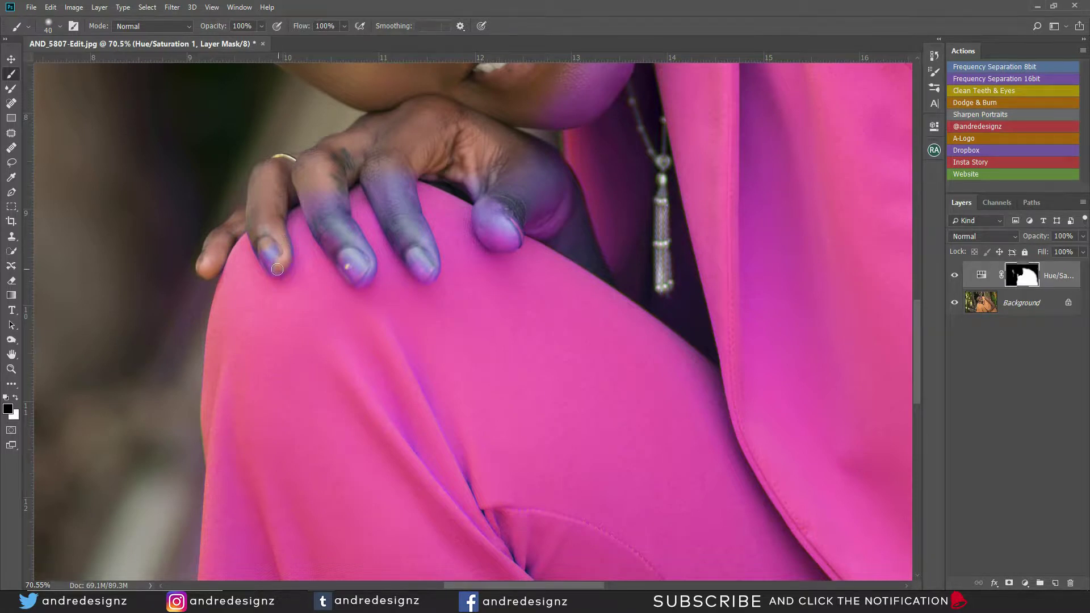
{"action": "mouse_move", "coordinate": [277, 269]}
{"action": "left_mouse_down"}
{"action": "mouse_move", "coordinate": [268, 243]}
{"action": "mouse_move", "coordinate": [266, 260]}
{"action": "left_mouse_up"}
{"action": "left_click_drag", "start_coordinate": [328, 199], "coordinate": [335, 204]}
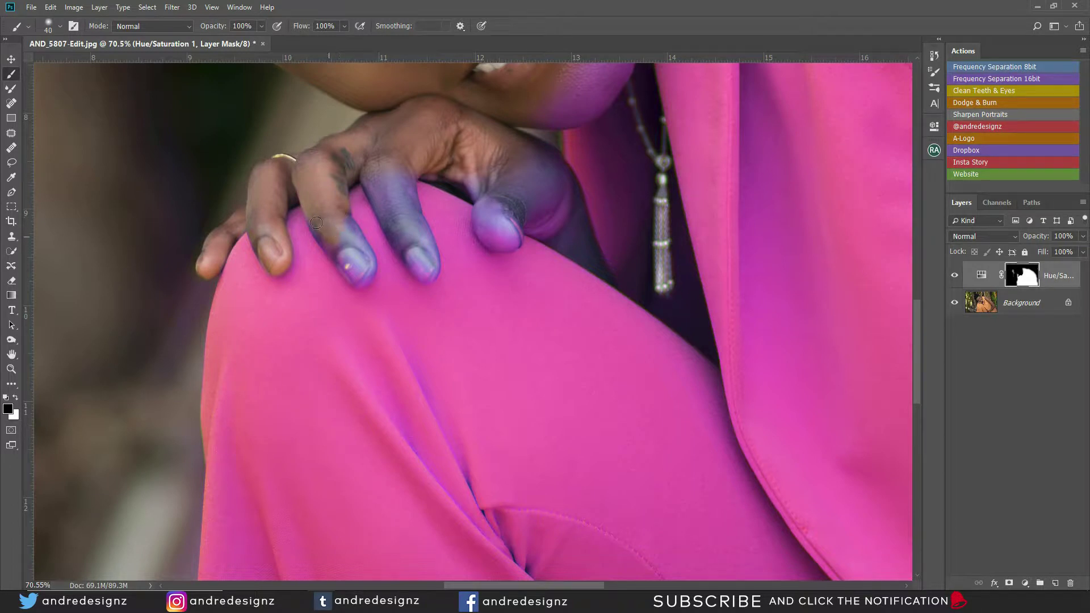
{"action": "mouse_move", "coordinate": [322, 233]}
{"action": "left_mouse_down"}
{"action": "mouse_move", "coordinate": [352, 271]}
{"action": "mouse_move", "coordinate": [338, 256]}
{"action": "left_mouse_up"}
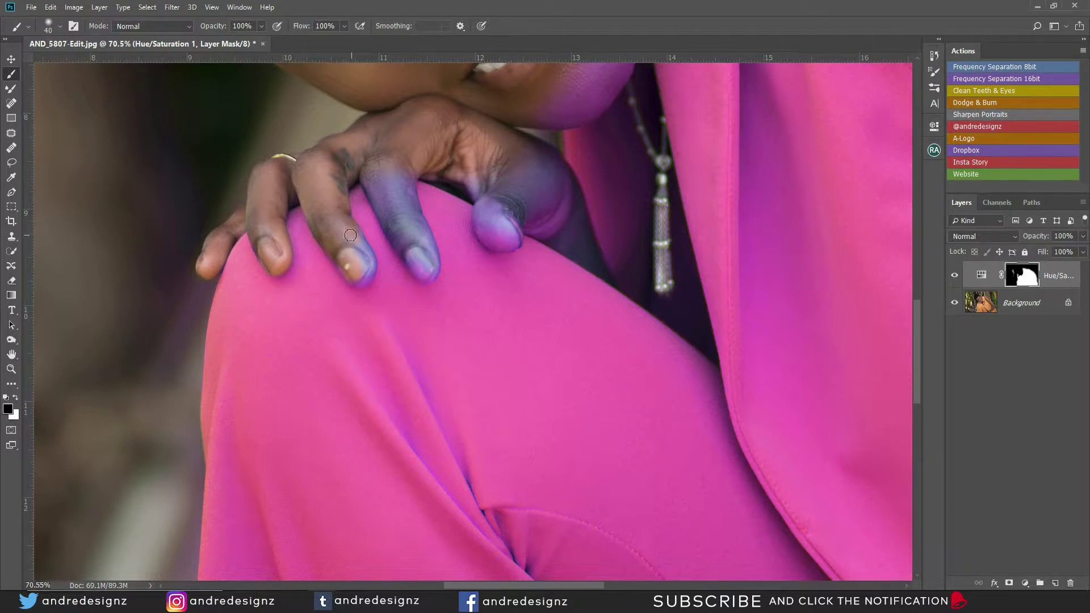
{"action": "mouse_move", "coordinate": [350, 235]}
{"action": "left_mouse_down"}
{"action": "mouse_move", "coordinate": [366, 259]}
{"action": "mouse_move", "coordinate": [362, 282]}
{"action": "left_mouse_up"}
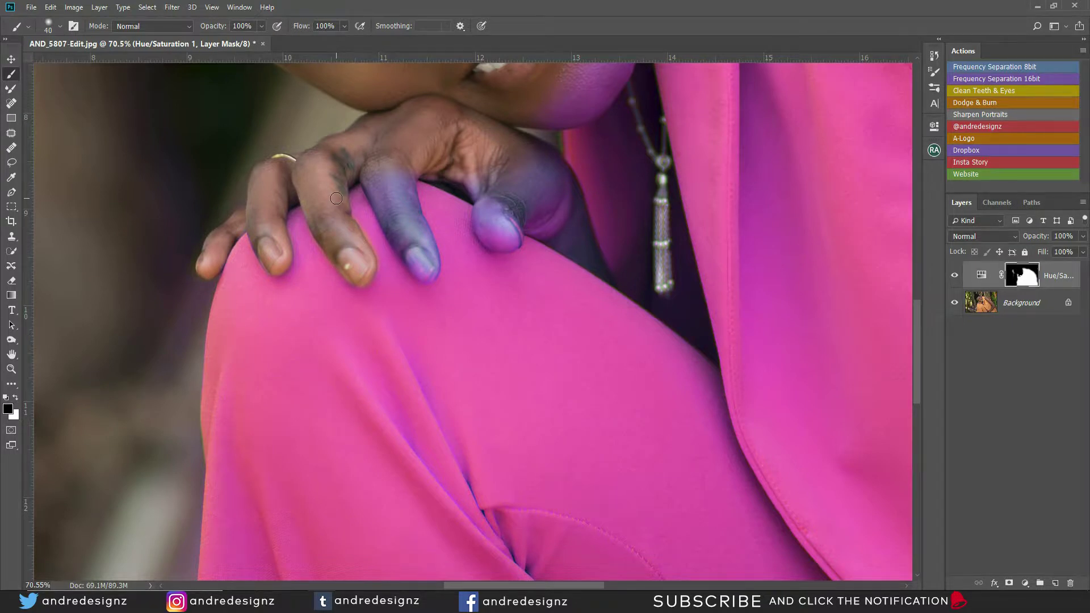
Paint white on the mask along the middle finger's outer edge to restore the pink fabric, correcting overlaps onto the skin with black.
{"action": "scroll", "coordinate": [108, 296], "scroll_direction": "up", "scroll_amount": 13}
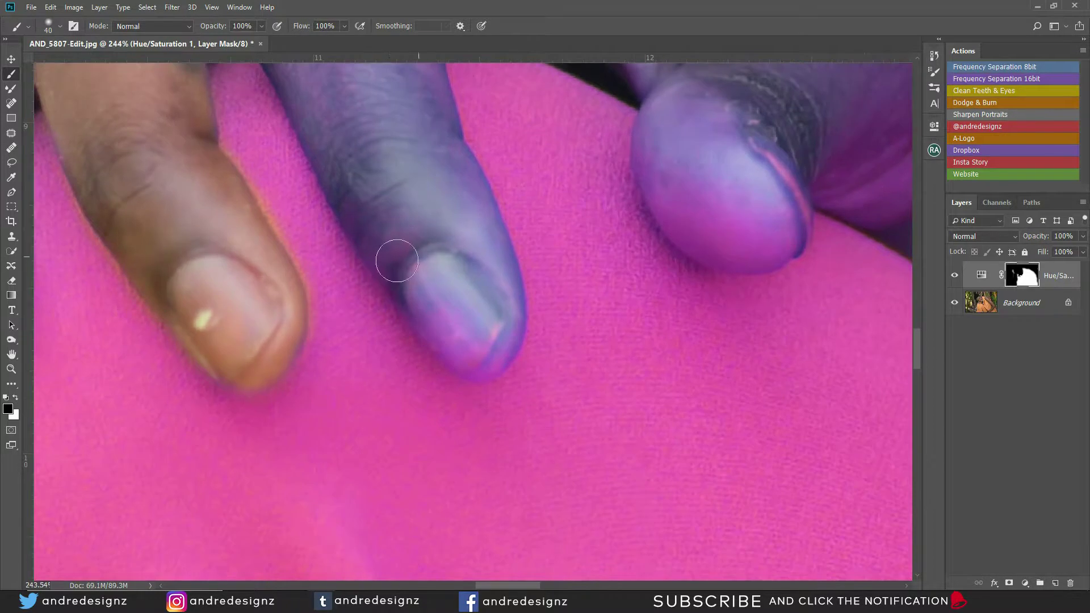
{"action": "left_click_drag", "start_coordinate": [396, 261], "coordinate": [282, 290]}
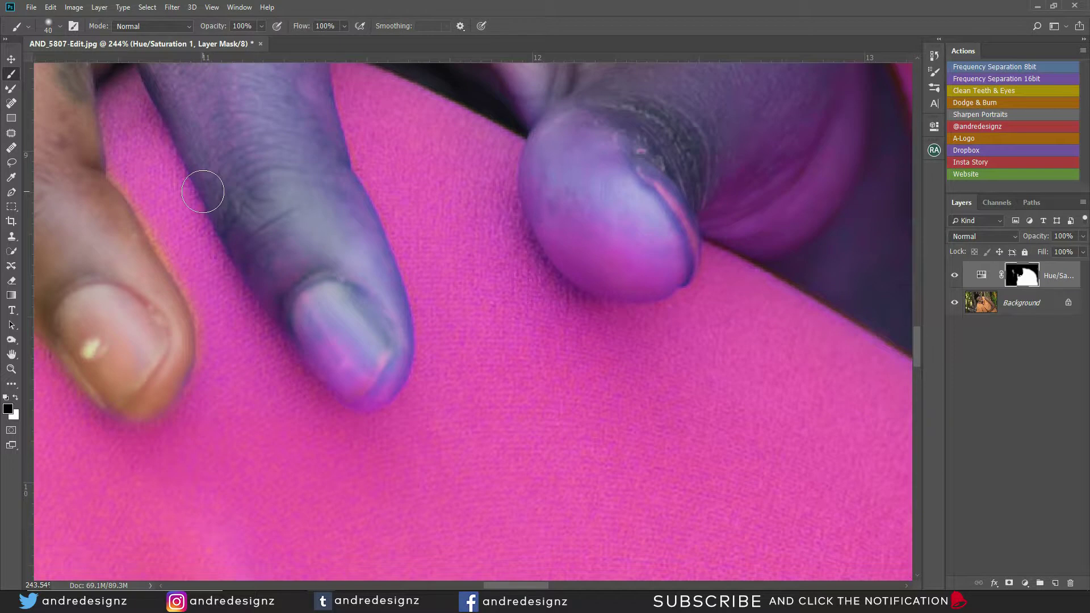
{"action": "key", "text": "x"}
{"action": "left_click_drag", "start_coordinate": [160, 220], "coordinate": [198, 333]}
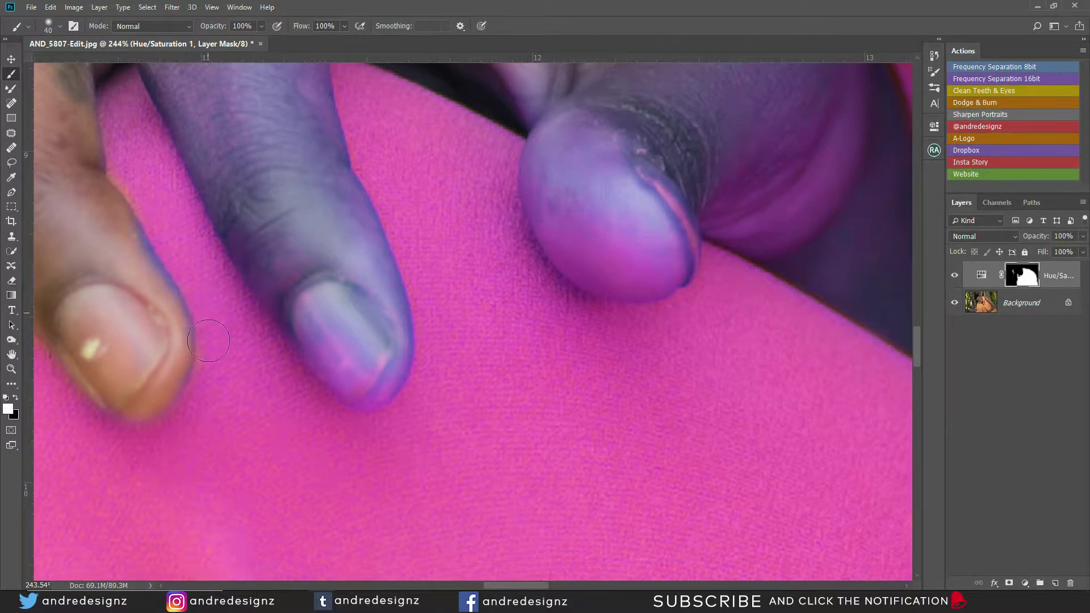
{"action": "key", "text": "x"}
{"action": "left_click_drag", "start_coordinate": [123, 171], "coordinate": [146, 199]}
{"action": "key", "text": "x"}
{"action": "left_click_drag", "start_coordinate": [126, 156], "coordinate": [168, 219]}
Paint black on the mask along the middle finger's edges and fingertip with a 10 px brush to restore the natural skin.
{"action": "key", "text": "bracketleft"}
{"action": "key", "text": "bracketleft"}
{"action": "key", "text": "bracketleft"}
{"action": "key", "text": "bracketleft"}
{"action": "key", "text": "bracketleft"}
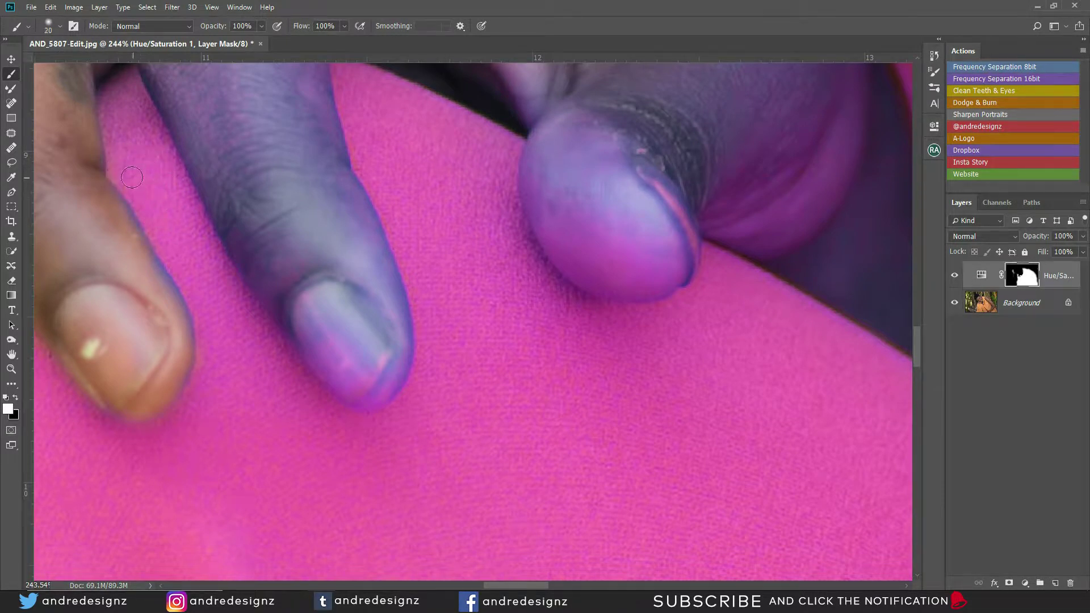
{"action": "key", "text": "bracketleft"}
{"action": "scroll", "coordinate": [121, 196], "scroll_direction": "up", "scroll_amount": 2}
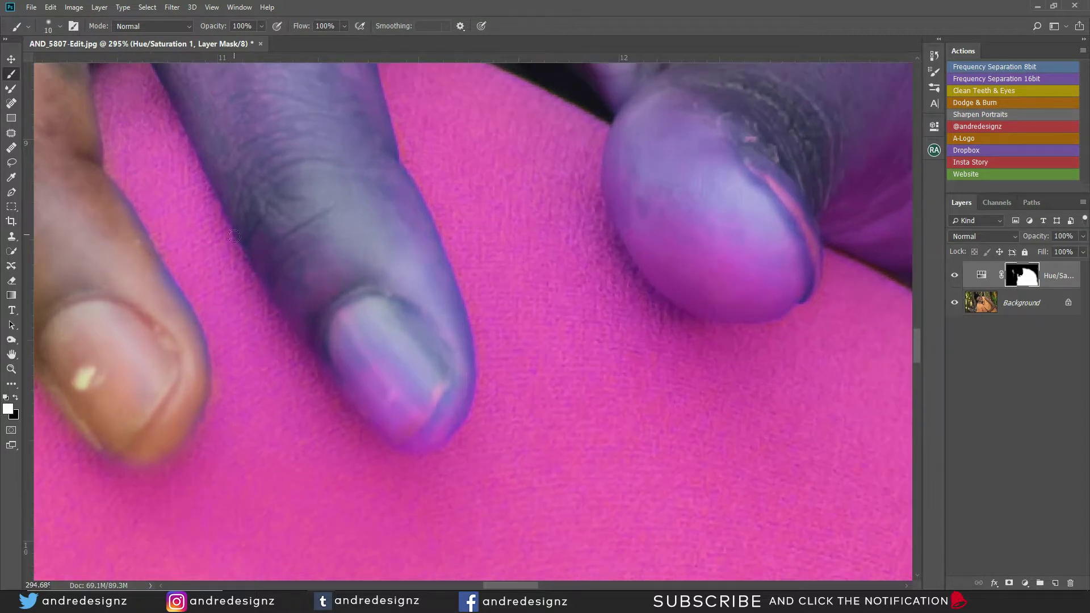
{"action": "key", "text": "x"}
{"action": "left_click_drag", "start_coordinate": [149, 249], "coordinate": [200, 345]}
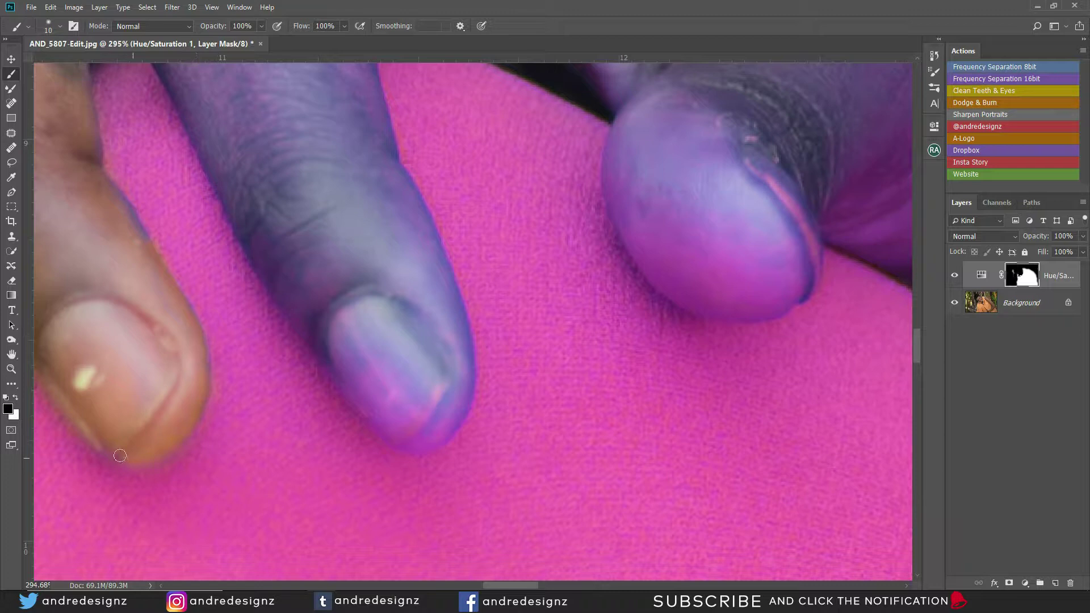
{"action": "left_click_drag", "start_coordinate": [120, 456], "coordinate": [70, 422]}
{"action": "left_click_drag", "start_coordinate": [107, 116], "coordinate": [152, 214]}
{"action": "key", "text": "x"}
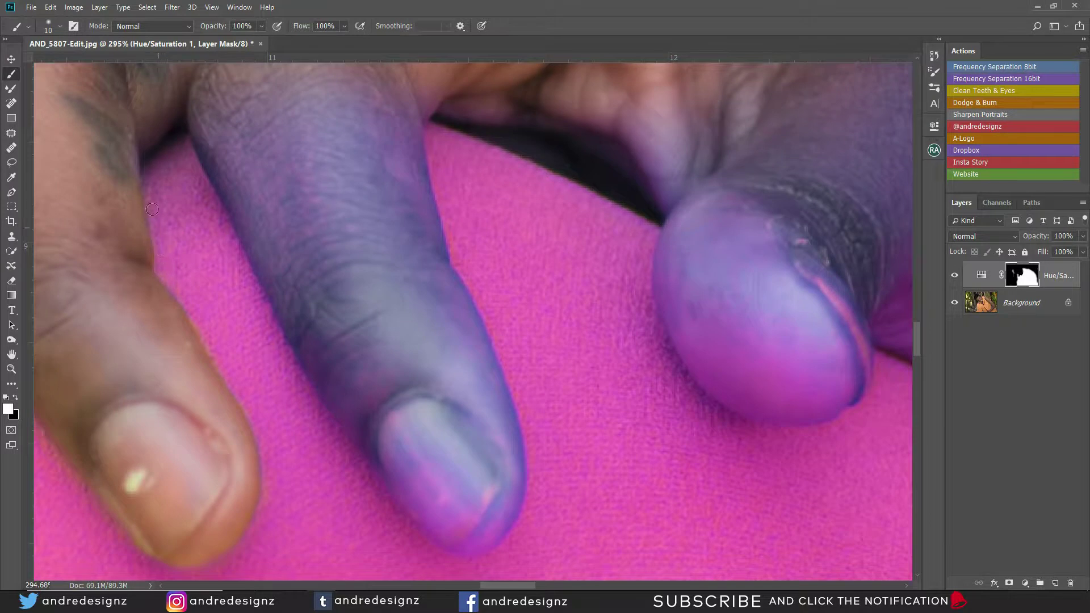
{"action": "key", "text": "x"}
{"action": "key", "text": "c"}
{"action": "key", "text": "x"}
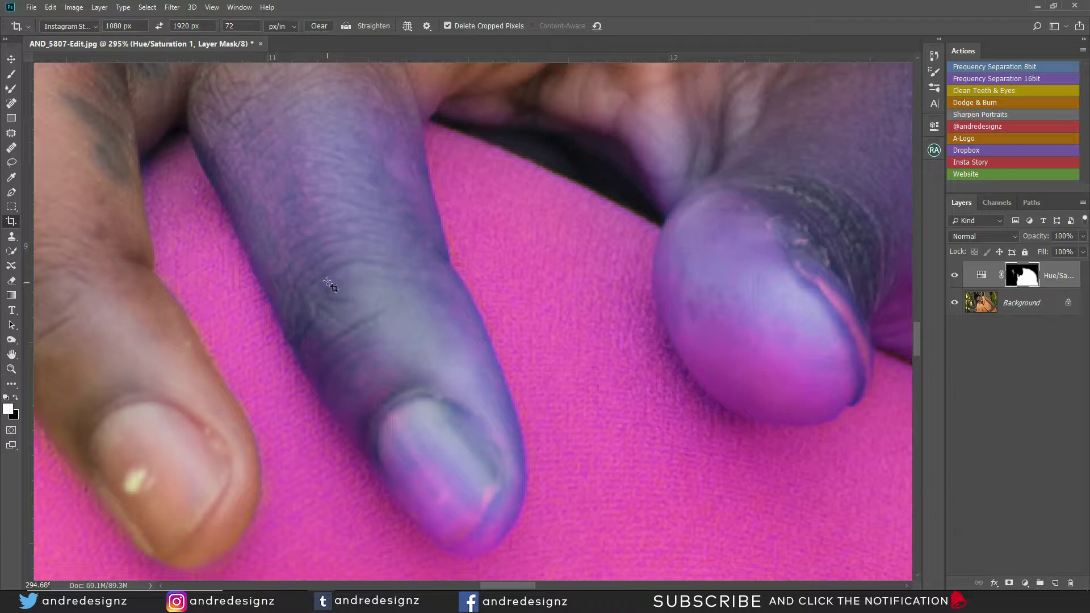
{"action": "key", "text": "x"}
{"action": "key", "text": "b"}
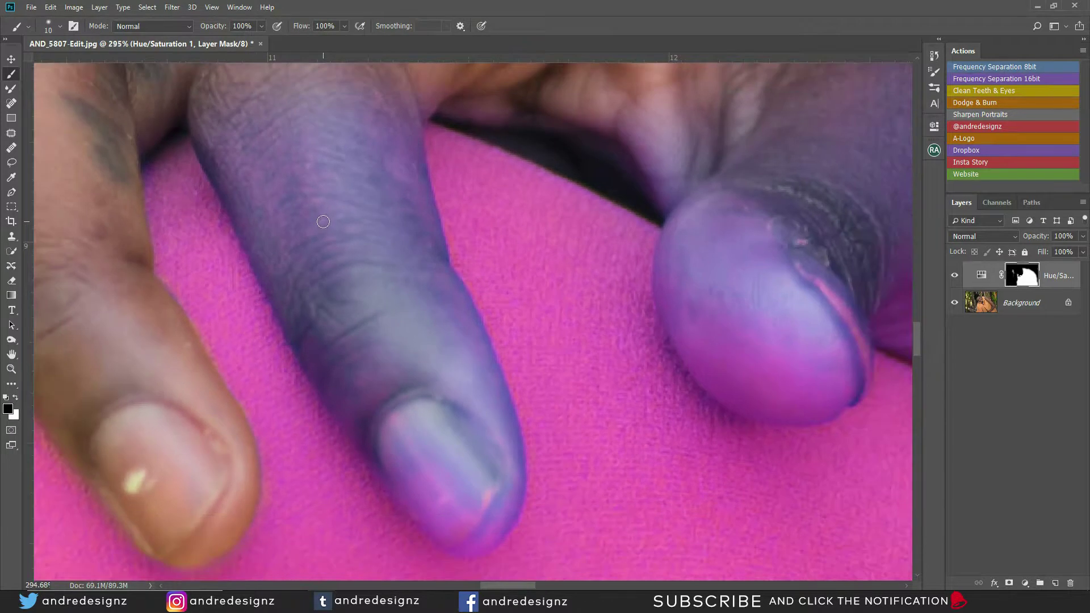
Paint black on the mask over the index finger and its nail with a 35 px brush to restore the natural skin.
{"action": "key", "text": "bracketright"}
{"action": "key", "text": "bracketright"}
{"action": "key", "text": "bracketright"}
{"action": "key", "text": "bracketright"}
{"action": "key", "text": "bracketright"}
{"action": "key", "text": "bracketright"}
{"action": "key", "text": "bracketright"}
{"action": "key", "text": "bracketleft"}
{"action": "mouse_move", "coordinate": [318, 187]}
{"action": "left_mouse_down"}
{"action": "mouse_move", "coordinate": [336, 220]}
{"action": "mouse_move", "coordinate": [306, 176]}
{"action": "mouse_move", "coordinate": [310, 235]}
{"action": "mouse_move", "coordinate": [294, 224]}
{"action": "mouse_move", "coordinate": [287, 235]}
{"action": "mouse_move", "coordinate": [334, 333]}
{"action": "left_mouse_up"}
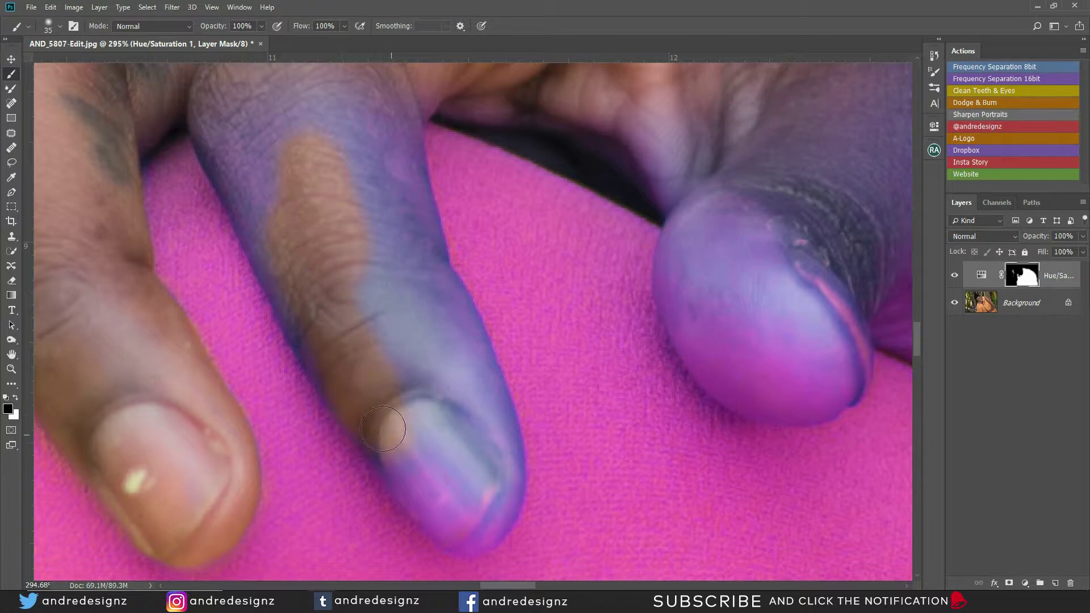
{"action": "left_click_drag", "start_coordinate": [382, 428], "coordinate": [380, 434]}
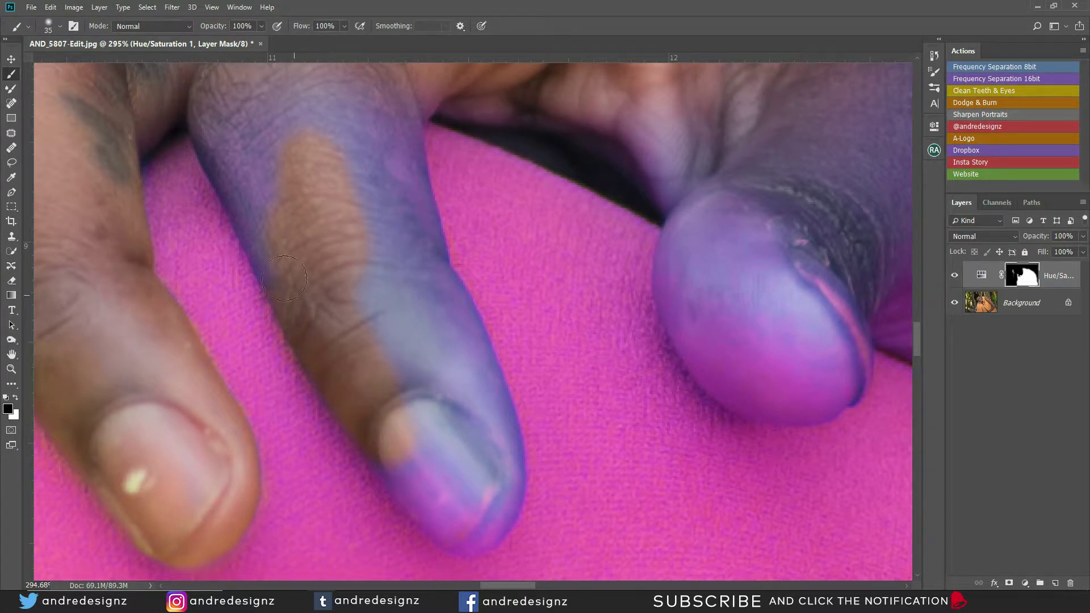
{"action": "mouse_move", "coordinate": [254, 208]}
{"action": "left_mouse_down"}
{"action": "mouse_move", "coordinate": [245, 168]}
{"action": "mouse_move", "coordinate": [289, 114]}
{"action": "left_mouse_up"}
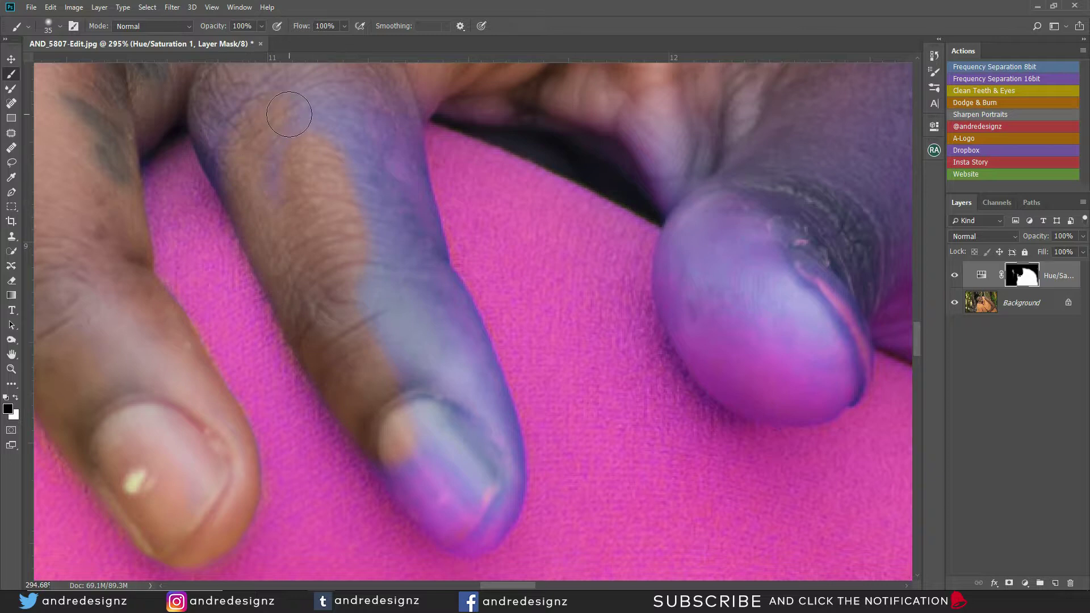
{"action": "mouse_move", "coordinate": [264, 201]}
{"action": "left_mouse_down"}
{"action": "mouse_move", "coordinate": [218, 141]}
{"action": "mouse_move", "coordinate": [211, 100]}
{"action": "mouse_move", "coordinate": [224, 79]}
{"action": "mouse_move", "coordinate": [228, 158]}
{"action": "mouse_move", "coordinate": [274, 168]}
{"action": "mouse_move", "coordinate": [292, 97]}
{"action": "mouse_move", "coordinate": [308, 84]}
{"action": "mouse_move", "coordinate": [387, 310]}
{"action": "mouse_move", "coordinate": [363, 294]}
{"action": "mouse_move", "coordinate": [352, 311]}
{"action": "mouse_move", "coordinate": [411, 405]}
{"action": "mouse_move", "coordinate": [416, 457]}
{"action": "mouse_move", "coordinate": [399, 445]}
{"action": "mouse_move", "coordinate": [406, 466]}
{"action": "mouse_move", "coordinate": [467, 530]}
{"action": "mouse_move", "coordinate": [485, 520]}
{"action": "mouse_move", "coordinate": [483, 475]}
{"action": "mouse_move", "coordinate": [432, 355]}
{"action": "mouse_move", "coordinate": [452, 432]}
{"action": "mouse_move", "coordinate": [451, 523]}
{"action": "mouse_move", "coordinate": [443, 516]}
{"action": "mouse_move", "coordinate": [466, 531]}
{"action": "left_mouse_up"}
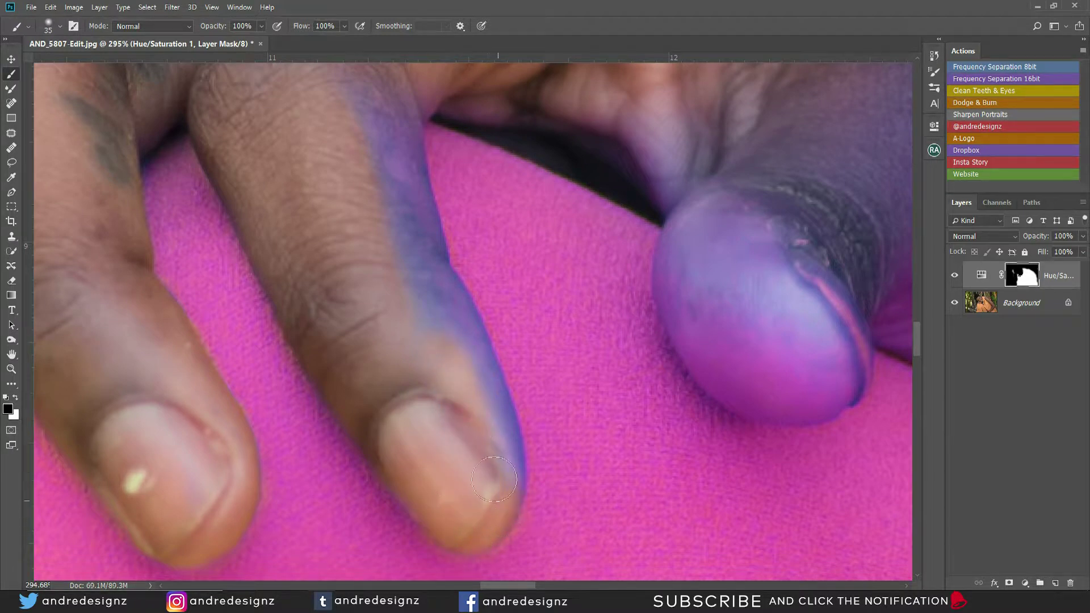
{"action": "left_click_drag", "start_coordinate": [494, 479], "coordinate": [467, 413]}
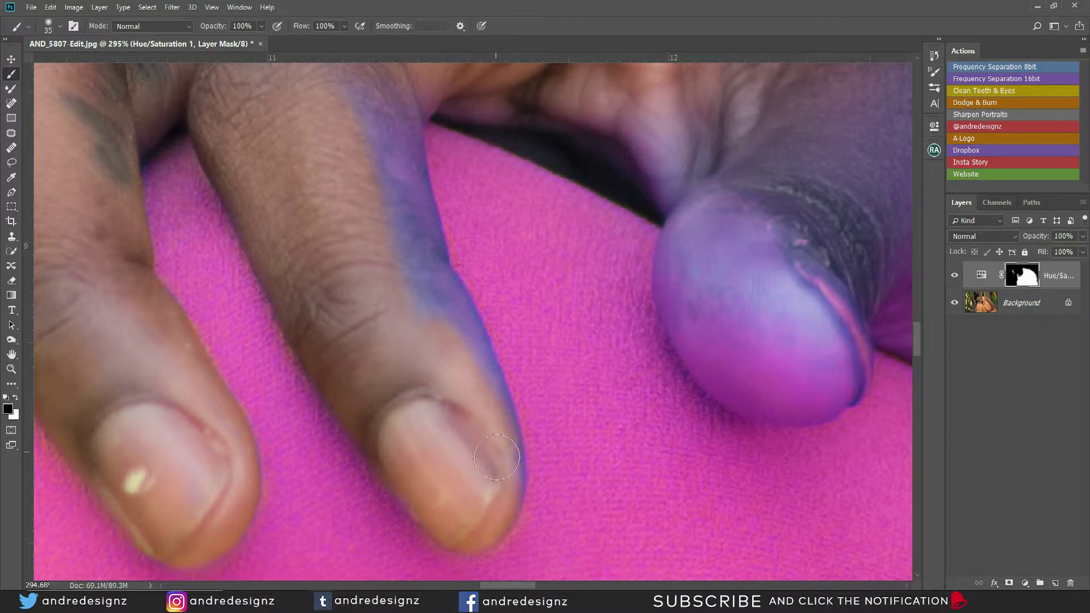
Clear the remaining purple along the index finger's thumb-side edge up to the knuckle, using black and a 15 px brush.
{"action": "key", "text": "bracketleft"}
{"action": "key", "text": "bracketleft"}
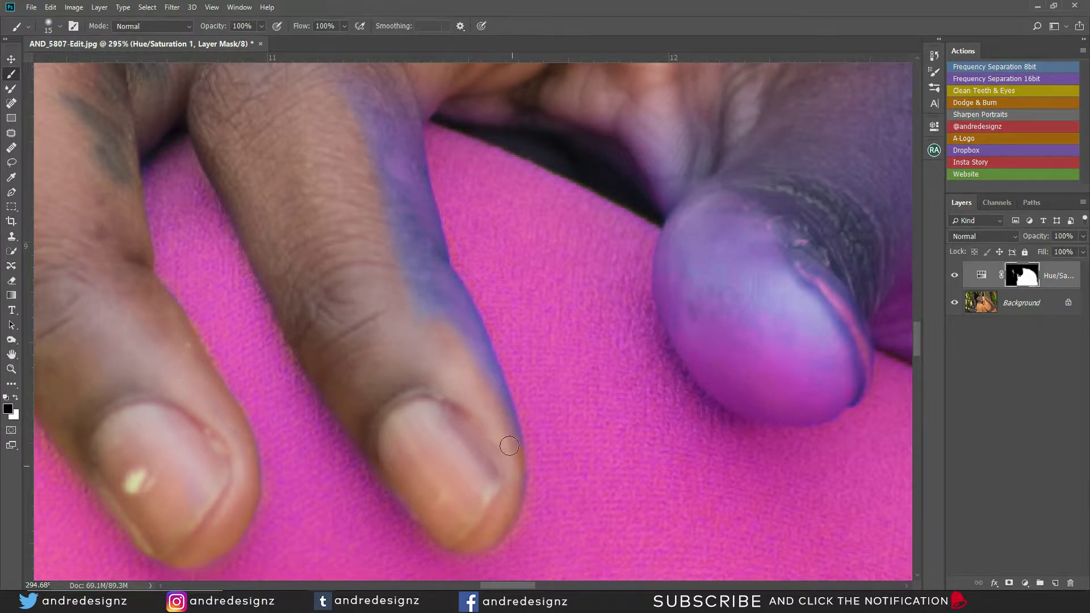
{"action": "left_click_drag", "start_coordinate": [475, 362], "coordinate": [507, 427]}
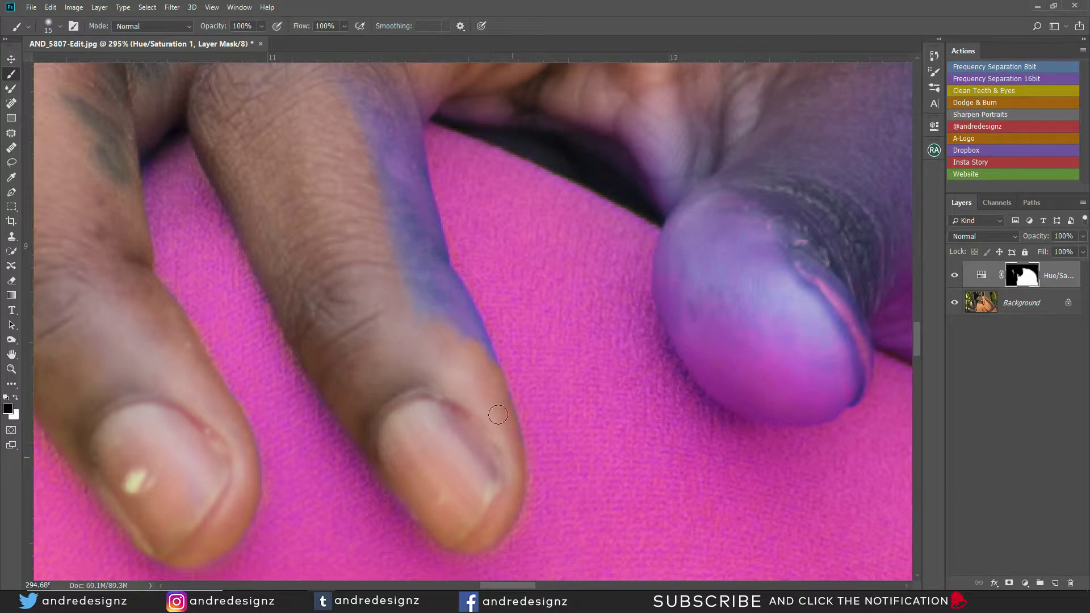
{"action": "mouse_move", "coordinate": [498, 415]}
{"action": "left_mouse_down"}
{"action": "mouse_move", "coordinate": [474, 330]}
{"action": "mouse_move", "coordinate": [423, 272]}
{"action": "left_mouse_up"}
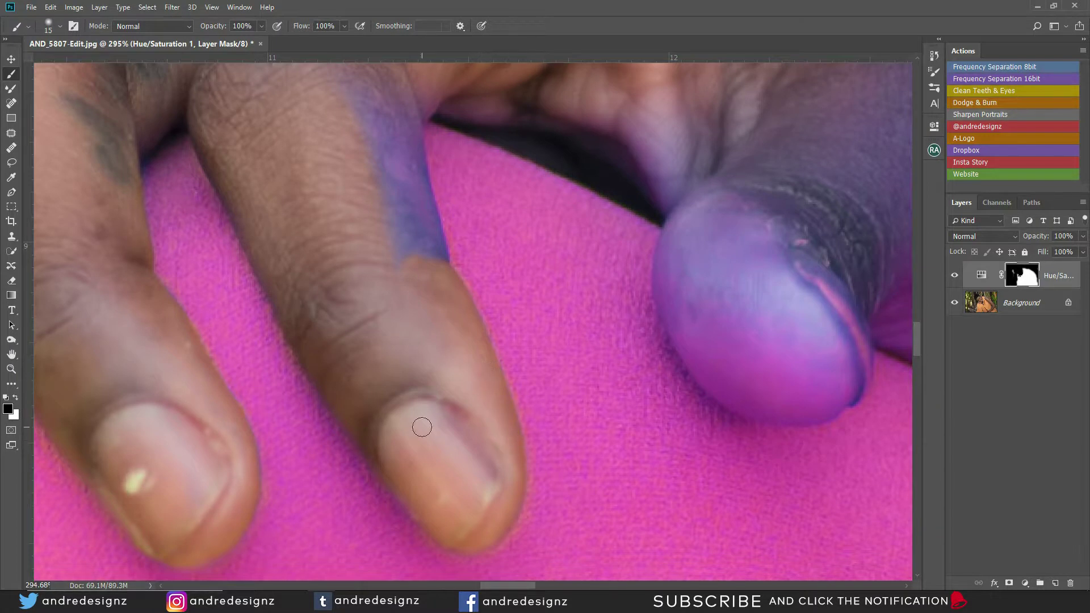
{"action": "mouse_move", "coordinate": [374, 130]}
{"action": "left_mouse_down"}
{"action": "mouse_move", "coordinate": [420, 250]}
{"action": "mouse_move", "coordinate": [409, 95]}
{"action": "mouse_move", "coordinate": [429, 91]}
{"action": "left_mouse_up"}
{"action": "left_click_drag", "start_coordinate": [397, 58], "coordinate": [352, 161]}
Paint black on the mask over the thumb, using a smaller brush around its lower edge, to restore the skin colour.
{"action": "key", "text": "bracketright"}
{"action": "key", "text": "bracketright"}
{"action": "mouse_move", "coordinate": [654, 230]}
{"action": "left_mouse_down"}
{"action": "mouse_move", "coordinate": [704, 230]}
{"action": "mouse_move", "coordinate": [684, 318]}
{"action": "mouse_move", "coordinate": [755, 238]}
{"action": "mouse_move", "coordinate": [826, 372]}
{"action": "mouse_move", "coordinate": [802, 195]}
{"action": "mouse_move", "coordinate": [738, 335]}
{"action": "mouse_move", "coordinate": [684, 316]}
{"action": "left_mouse_up"}
{"action": "key", "text": "bracketleft"}
{"action": "key", "text": "bracketleft"}
{"action": "key", "text": "bracketleft"}
{"action": "mouse_move", "coordinate": [709, 361]}
{"action": "left_mouse_down"}
{"action": "mouse_move", "coordinate": [734, 391]}
{"action": "mouse_move", "coordinate": [812, 411]}
{"action": "mouse_move", "coordinate": [846, 383]}
{"action": "mouse_move", "coordinate": [882, 299]}
{"action": "left_mouse_up"}
Paint black on the mask with a larger brush over the tinted palm between the index finger and thumb.
{"action": "scroll", "coordinate": [593, 129], "scroll_direction": "down", "scroll_amount": 3}
{"action": "scroll", "coordinate": [625, 103], "scroll_direction": "up", "scroll_amount": 3}
{"action": "key", "text": "bracketright"}
{"action": "key", "text": "bracketright"}
{"action": "key", "text": "bracketright"}
{"action": "key", "text": "bracketright"}
{"action": "key", "text": "bracketright"}
{"action": "mouse_move", "coordinate": [552, 157]}
{"action": "left_mouse_down"}
{"action": "mouse_move", "coordinate": [526, 166]}
{"action": "mouse_move", "coordinate": [555, 208]}
{"action": "mouse_move", "coordinate": [387, 115]}
{"action": "left_mouse_up"}
Paint black on the mask over the base of the thumb and the shadowed skin behind the hand with a 40 px brush.
{"action": "key", "text": "x"}
{"action": "key", "text": "bracketleft"}
{"action": "key", "text": "bracketleft"}
{"action": "key", "text": "bracketleft"}
{"action": "key", "text": "bracketleft"}
{"action": "key", "text": "bracketleft"}
{"action": "key", "text": "bracketleft"}
{"action": "key", "text": "bracketleft"}
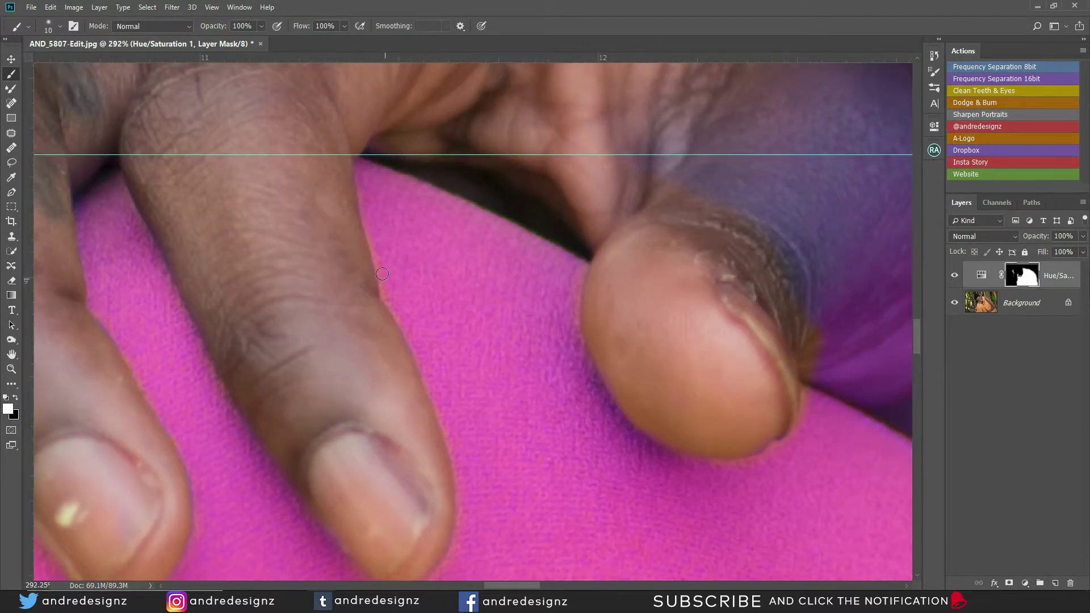
{"action": "scroll", "coordinate": [390, 277], "scroll_direction": "down", "scroll_amount": 5}
{"action": "scroll", "coordinate": [610, 336], "scroll_direction": "up", "scroll_amount": 2}
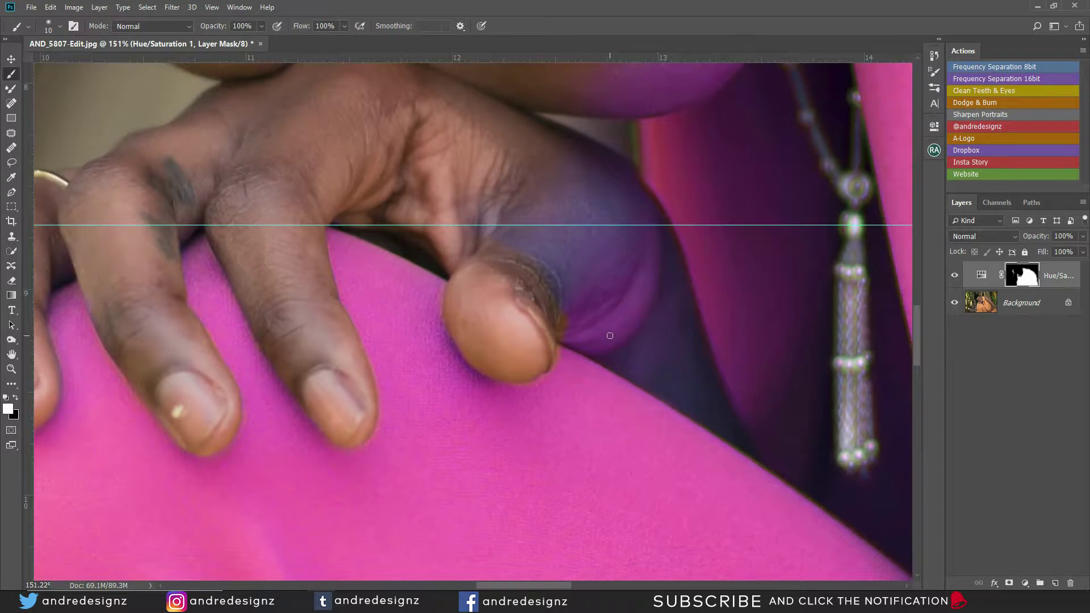
{"action": "key", "text": "x"}
{"action": "mouse_move", "coordinate": [518, 245]}
{"action": "left_mouse_down"}
{"action": "mouse_move", "coordinate": [608, 187]}
{"action": "mouse_move", "coordinate": [527, 293]}
{"action": "mouse_move", "coordinate": [617, 250]}
{"action": "mouse_move", "coordinate": [641, 212]}
{"action": "mouse_move", "coordinate": [596, 299]}
{"action": "mouse_move", "coordinate": [606, 320]}
{"action": "left_mouse_up"}
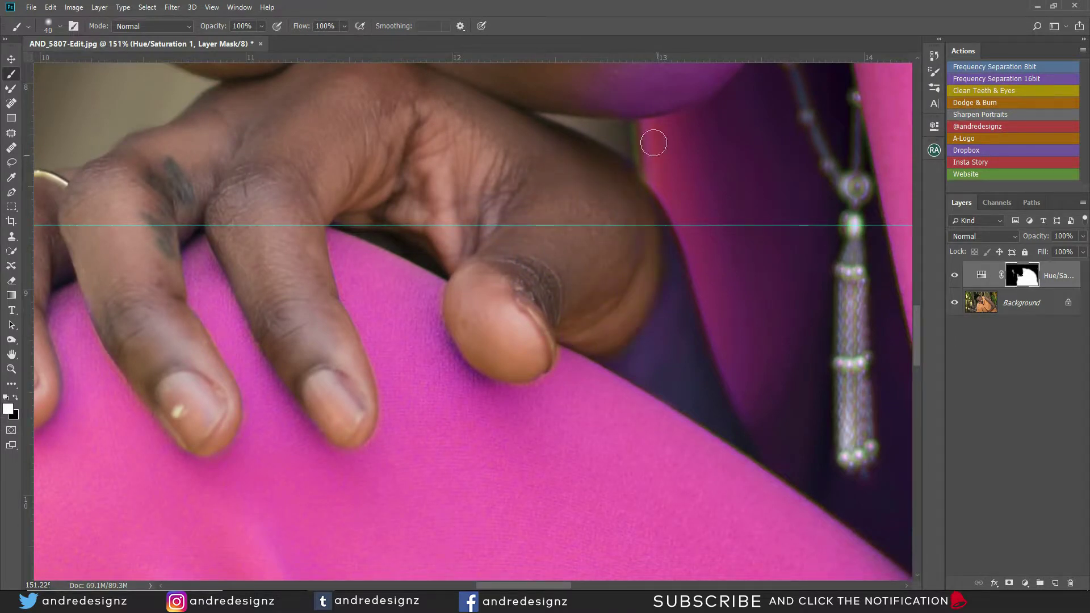
{"action": "mouse_move", "coordinate": [639, 350]}
{"action": "left_mouse_down"}
{"action": "mouse_move", "coordinate": [674, 383]}
{"action": "mouse_move", "coordinate": [656, 234]}
{"action": "mouse_move", "coordinate": [716, 403]}
{"action": "mouse_move", "coordinate": [682, 385]}
{"action": "left_mouse_up"}
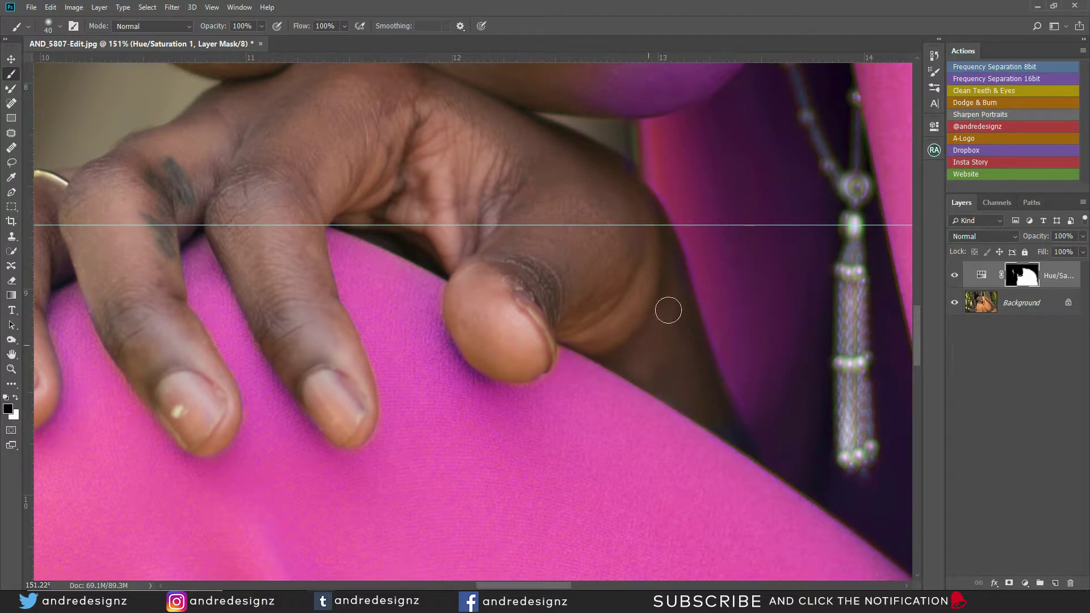
Paint black on the mask over the purple tint along the cheek and jaw beside the collar.
{"action": "key", "text": "x"}
{"action": "key", "text": "bracketleft"}
{"action": "key", "text": "bracketleft"}
{"action": "key", "text": "bracketleft"}
{"action": "key", "text": "bracketleft"}
{"action": "key", "text": "bracketleft"}
{"action": "scroll", "coordinate": [651, 288], "scroll_direction": "down", "scroll_amount": 15}
{"action": "scroll", "coordinate": [549, 302], "scroll_direction": "up", "scroll_amount": 8}
{"action": "key", "text": "bracketright"}
{"action": "key", "text": "bracketright"}
{"action": "key", "text": "bracketright"}
{"action": "key", "text": "bracketright"}
{"action": "key", "text": "bracketright"}
{"action": "key", "text": "bracketright"}
{"action": "key", "text": "bracketright"}
{"action": "key", "text": "bracketright"}
{"action": "key", "text": "bracketright"}
{"action": "key", "text": "bracketright"}
{"action": "key", "text": "bracketright"}
{"action": "key", "text": "bracketright"}
{"action": "key", "text": "bracketright"}
{"action": "key", "text": "bracketright"}
{"action": "key", "text": "bracketright"}
{"action": "key", "text": "bracketright"}
{"action": "mouse_move", "coordinate": [419, 315]}
{"action": "left_mouse_down"}
{"action": "mouse_move", "coordinate": [411, 288]}
{"action": "mouse_move", "coordinate": [422, 295]}
{"action": "mouse_move", "coordinate": [432, 278]}
{"action": "left_mouse_up"}
{"action": "key", "text": "bracketleft"}
{"action": "key", "text": "bracketleft"}
{"action": "key", "text": "bracketleft"}
{"action": "key", "text": "bracketleft"}
{"action": "key", "text": "bracketleft"}
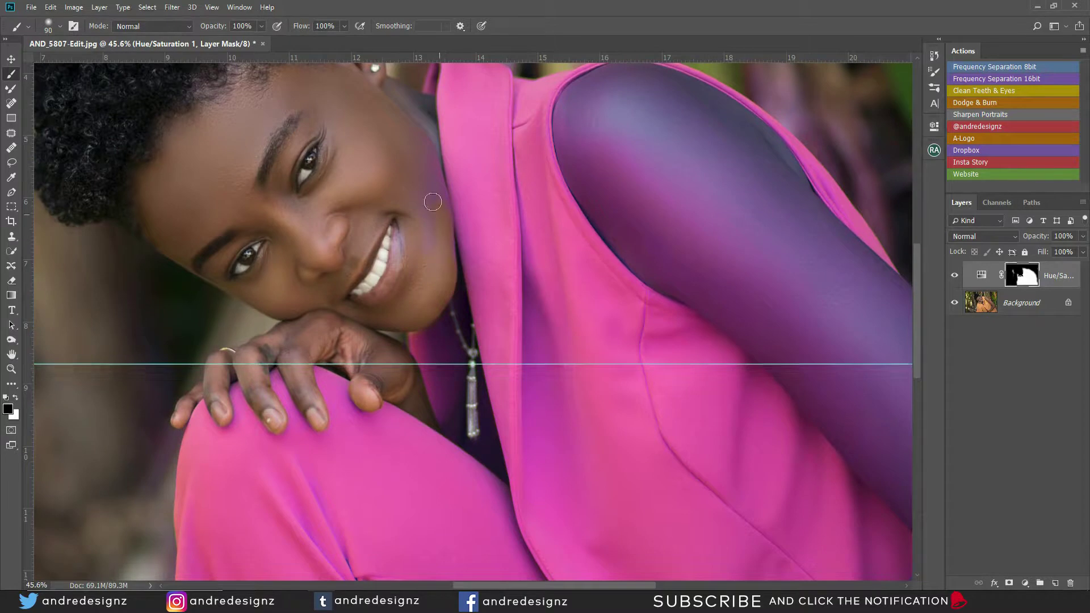
{"action": "scroll", "coordinate": [378, 322], "scroll_direction": "up", "scroll_amount": 1}
{"action": "key", "text": "x"}
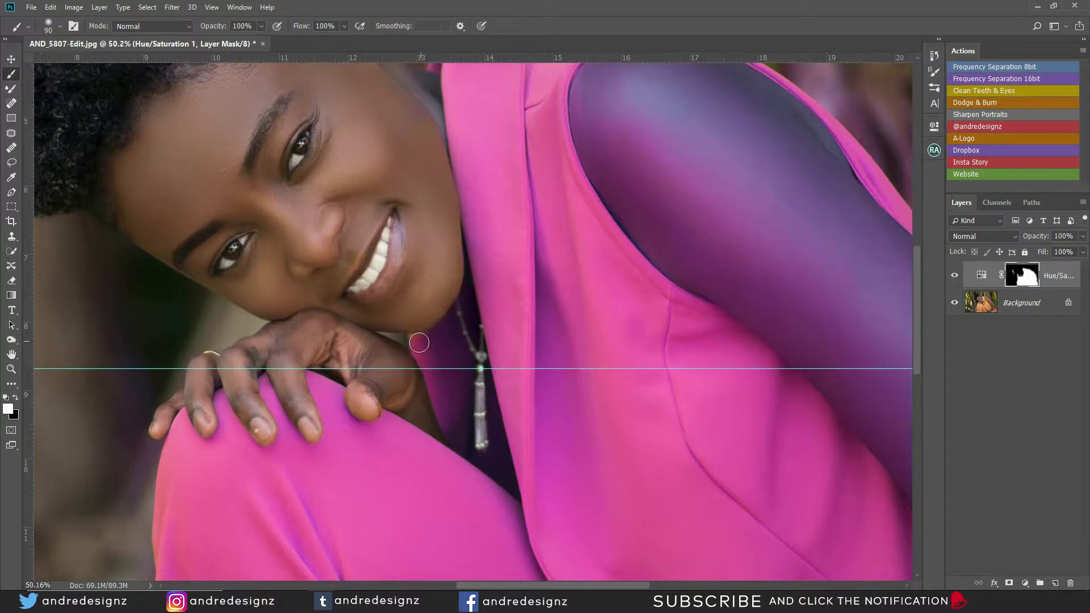
Paint black on the mask along the inside of the armhole at the top of the shoulder with a 45 px brush.
{"action": "scroll", "coordinate": [552, 199], "scroll_direction": "up", "scroll_amount": 5}
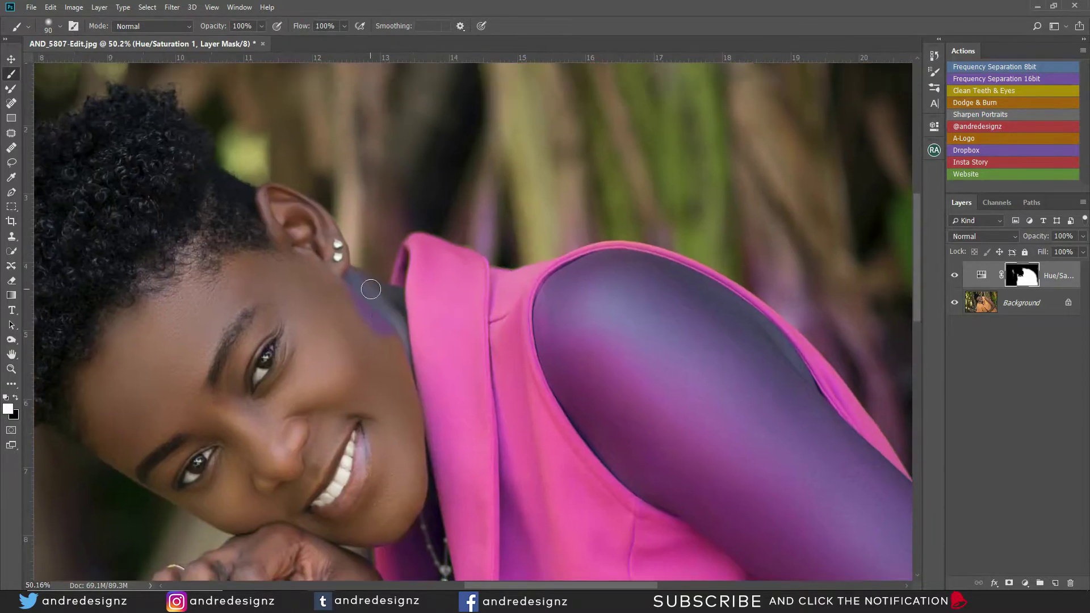
{"action": "key", "text": "x"}
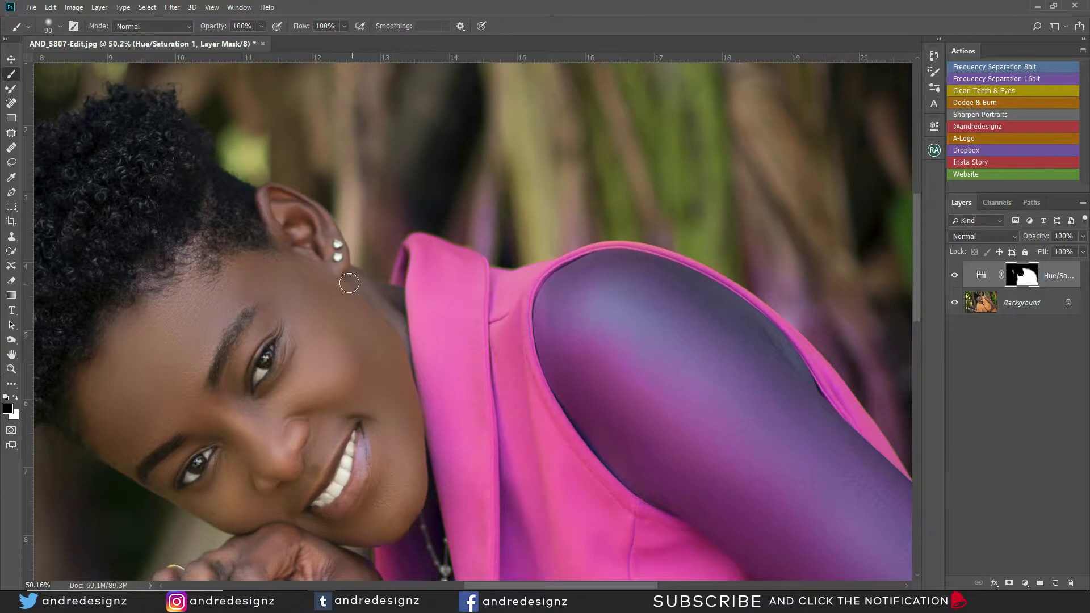
{"action": "left_click_drag", "start_coordinate": [572, 299], "coordinate": [324, 169]}
{"action": "scroll", "coordinate": [325, 169], "scroll_direction": "up", "scroll_amount": 1}
{"action": "scroll", "coordinate": [375, 164], "scroll_direction": "up", "scroll_amount": 6}
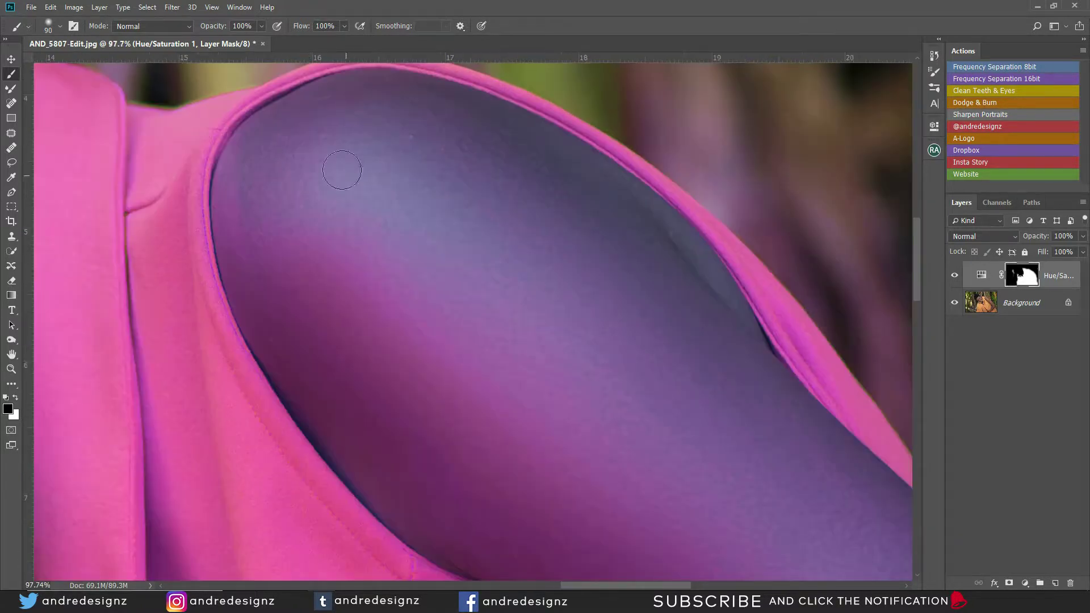
{"action": "key", "text": "bracketleft"}
{"action": "key", "text": "bracketleft"}
{"action": "key", "text": "bracketleft"}
{"action": "key", "text": "bracketleft"}
{"action": "key", "text": "bracketleft"}
{"action": "mouse_move", "coordinate": [254, 126]}
{"action": "left_mouse_down"}
{"action": "mouse_move", "coordinate": [223, 195]}
{"action": "mouse_move", "coordinate": [247, 316]}
{"action": "mouse_move", "coordinate": [246, 161]}
{"action": "mouse_move", "coordinate": [300, 111]}
{"action": "left_mouse_up"}
{"action": "left_click_drag", "start_coordinate": [392, 87], "coordinate": [319, 93]}
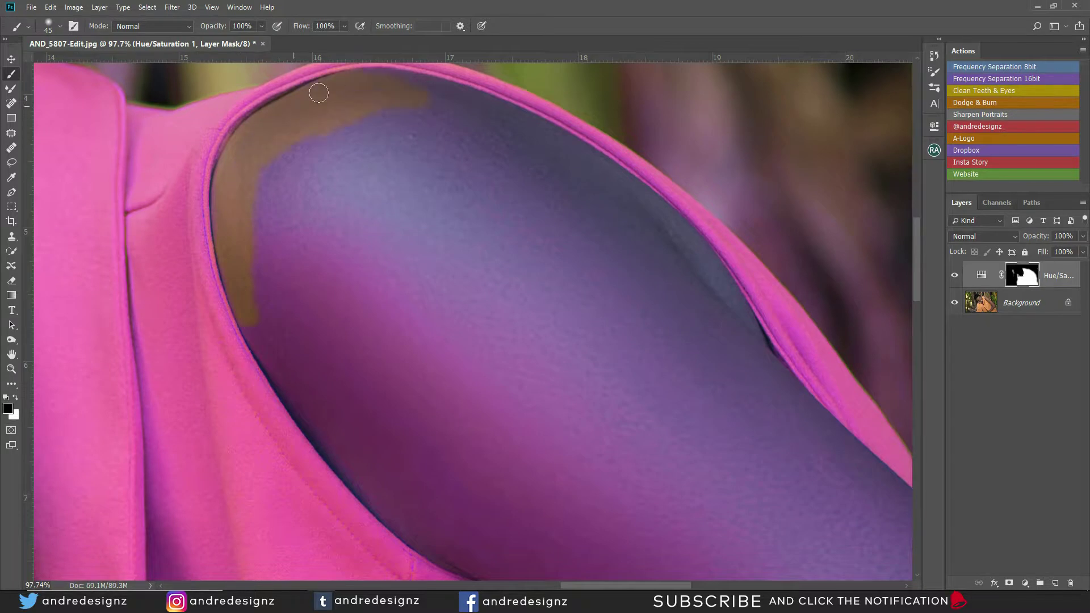
Paint white on the mask along the armhole trim at the top of the shoulder to keep the fabric pink.
{"action": "scroll", "coordinate": [476, 98], "scroll_direction": "up", "scroll_amount": 1}
{"action": "left_click_drag", "start_coordinate": [481, 97], "coordinate": [450, 211]}
{"action": "key", "text": "x"}
{"action": "mouse_move", "coordinate": [346, 169]}
{"action": "left_mouse_down"}
{"action": "mouse_move", "coordinate": [261, 184]}
{"action": "mouse_move", "coordinate": [392, 174]}
{"action": "left_mouse_up"}
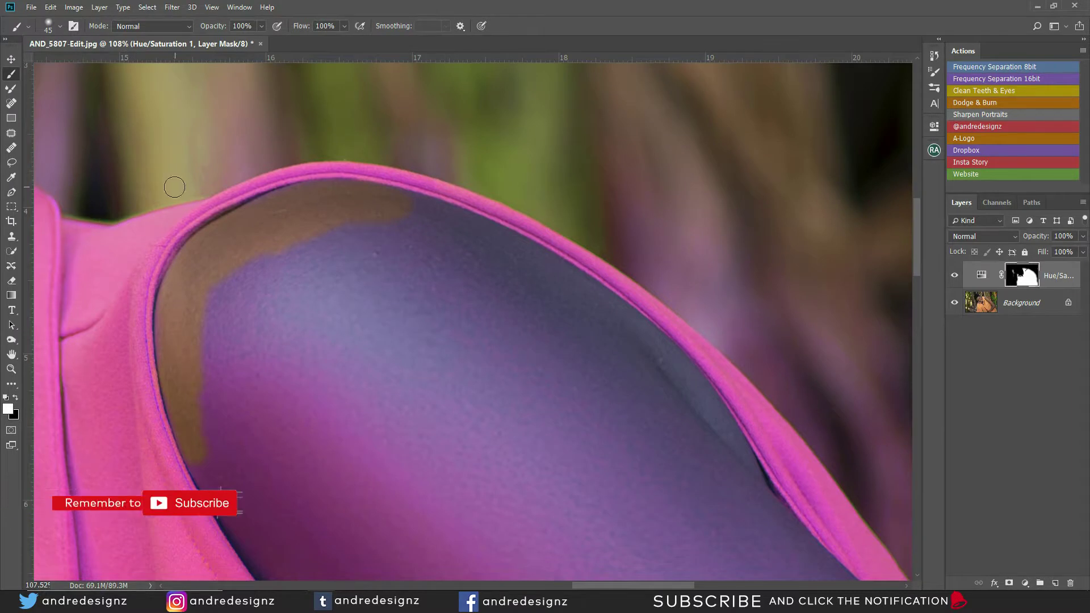
{"action": "key", "text": "x"}
Paint black on the mask over the shoulder and upper arm with a 200 px brush to restore the natural skin.
{"action": "scroll", "coordinate": [396, 258], "scroll_direction": "down", "scroll_amount": 5}
{"action": "scroll", "coordinate": [395, 258], "scroll_direction": "down", "scroll_amount": 5}
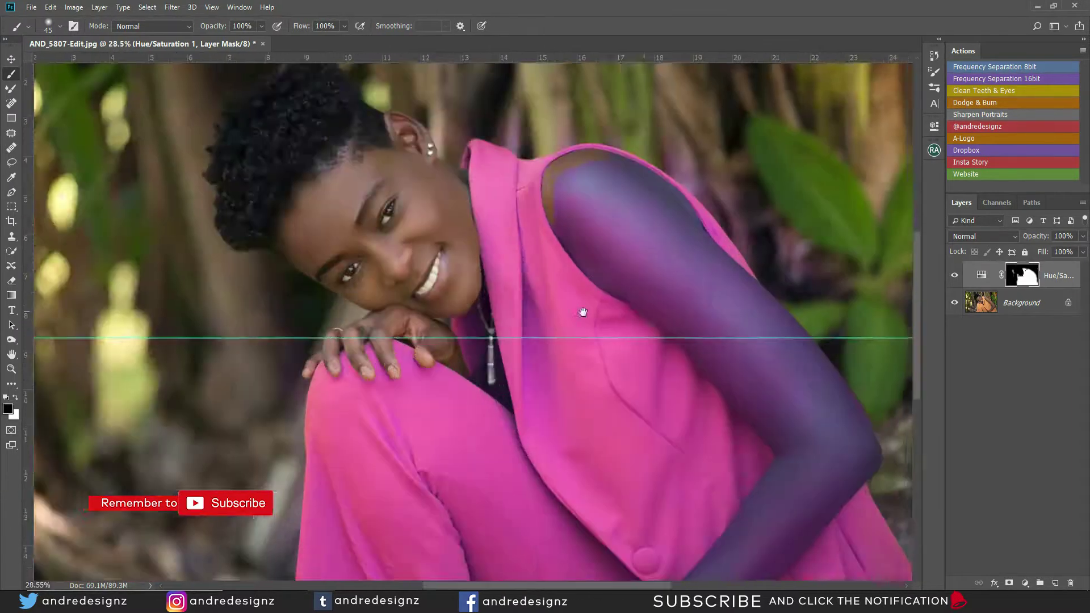
{"action": "scroll", "coordinate": [630, 233], "scroll_direction": "up", "scroll_amount": 6}
{"action": "left_click_drag", "start_coordinate": [630, 232], "coordinate": [343, 361]}
{"action": "key", "text": "bracketright"}
{"action": "key", "text": "bracketright"}
{"action": "key", "text": "bracketright"}
{"action": "key", "text": "bracketright"}
{"action": "key", "text": "bracketright"}
{"action": "key", "text": "bracketright"}
{"action": "key", "text": "bracketright"}
{"action": "key", "text": "bracketright"}
{"action": "key", "text": "bracketright"}
{"action": "key", "text": "bracketright"}
{"action": "mouse_move", "coordinate": [290, 259]}
{"action": "left_mouse_down"}
{"action": "mouse_move", "coordinate": [212, 302]}
{"action": "mouse_move", "coordinate": [286, 354]}
{"action": "mouse_move", "coordinate": [327, 291]}
{"action": "mouse_move", "coordinate": [298, 265]}
{"action": "mouse_move", "coordinate": [354, 290]}
{"action": "mouse_move", "coordinate": [416, 452]}
{"action": "mouse_move", "coordinate": [281, 385]}
{"action": "mouse_move", "coordinate": [279, 412]}
{"action": "mouse_move", "coordinate": [213, 345]}
{"action": "mouse_move", "coordinate": [335, 464]}
{"action": "mouse_move", "coordinate": [287, 445]}
{"action": "mouse_move", "coordinate": [271, 424]}
{"action": "mouse_move", "coordinate": [431, 493]}
{"action": "mouse_move", "coordinate": [409, 331]}
{"action": "mouse_move", "coordinate": [555, 522]}
{"action": "mouse_move", "coordinate": [405, 330]}
{"action": "mouse_move", "coordinate": [355, 283]}
{"action": "mouse_move", "coordinate": [407, 351]}
{"action": "left_mouse_up"}
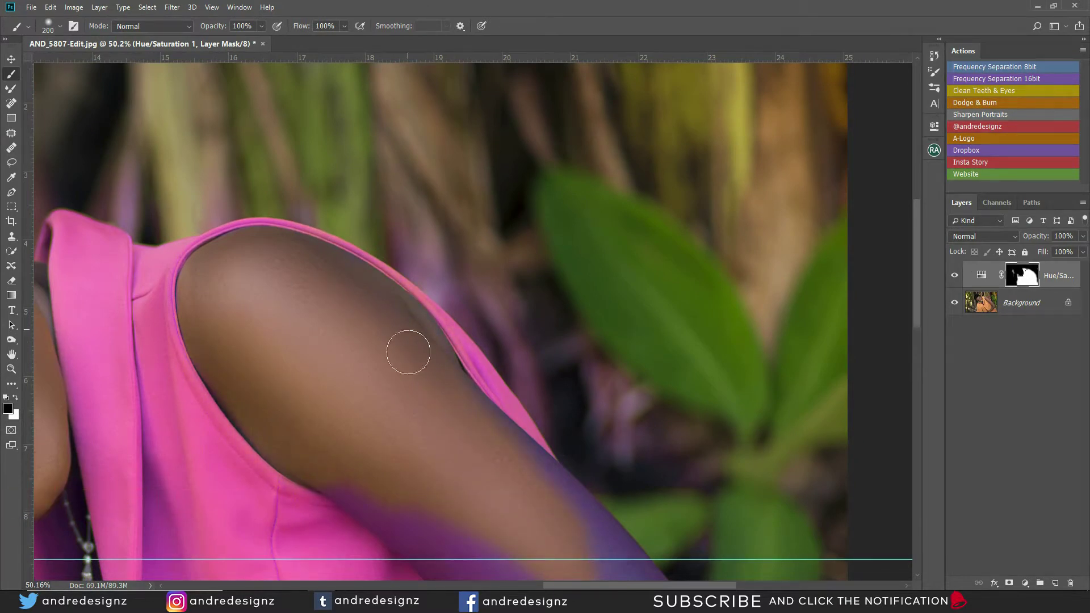
Paint black on the mask over the rest of the arm, down past the elbow and along the forearm.
{"action": "mouse_move", "coordinate": [335, 470]}
{"action": "left_mouse_down"}
{"action": "mouse_move", "coordinate": [224, 258]}
{"action": "mouse_move", "coordinate": [552, 455]}
{"action": "mouse_move", "coordinate": [523, 378]}
{"action": "mouse_move", "coordinate": [618, 501]}
{"action": "mouse_move", "coordinate": [464, 265]}
{"action": "mouse_move", "coordinate": [368, 198]}
{"action": "left_mouse_up"}
{"action": "left_click_drag", "start_coordinate": [386, 336], "coordinate": [382, 219]}
{"action": "mouse_move", "coordinate": [287, 234]}
{"action": "left_mouse_down"}
{"action": "mouse_move", "coordinate": [425, 335]}
{"action": "mouse_move", "coordinate": [569, 506]}
{"action": "mouse_move", "coordinate": [440, 516]}
{"action": "left_mouse_up"}
{"action": "left_click_drag", "start_coordinate": [471, 570], "coordinate": [555, 392]}
{"action": "left_click_drag", "start_coordinate": [437, 483], "coordinate": [476, 363]}
{"action": "left_click_drag", "start_coordinate": [547, 399], "coordinate": [622, 234]}
{"action": "left_click_drag", "start_coordinate": [811, 83], "coordinate": [623, 318]}
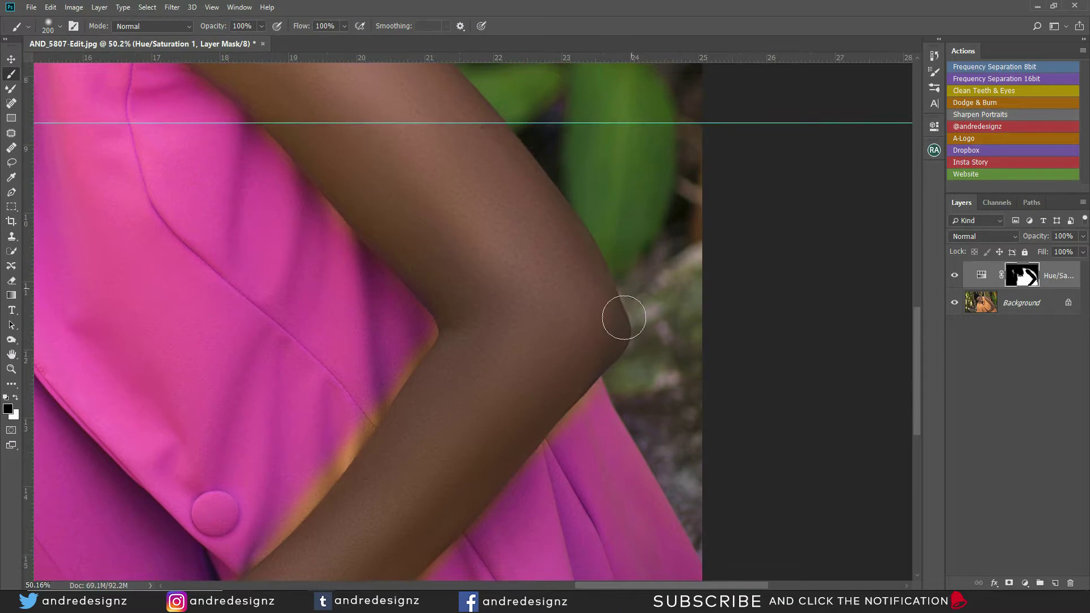
Paint white on the mask along the forearm's inner edge up to the elbow crease to turn the orange vest fabric pink.
{"action": "key", "text": "x"}
{"action": "left_click_drag", "start_coordinate": [337, 445], "coordinate": [251, 535]}
{"action": "key", "text": "bracketleft"}
{"action": "key", "text": "bracketleft"}
{"action": "key", "text": "bracketleft"}
{"action": "key", "text": "bracketleft"}
{"action": "key", "text": "bracketleft"}
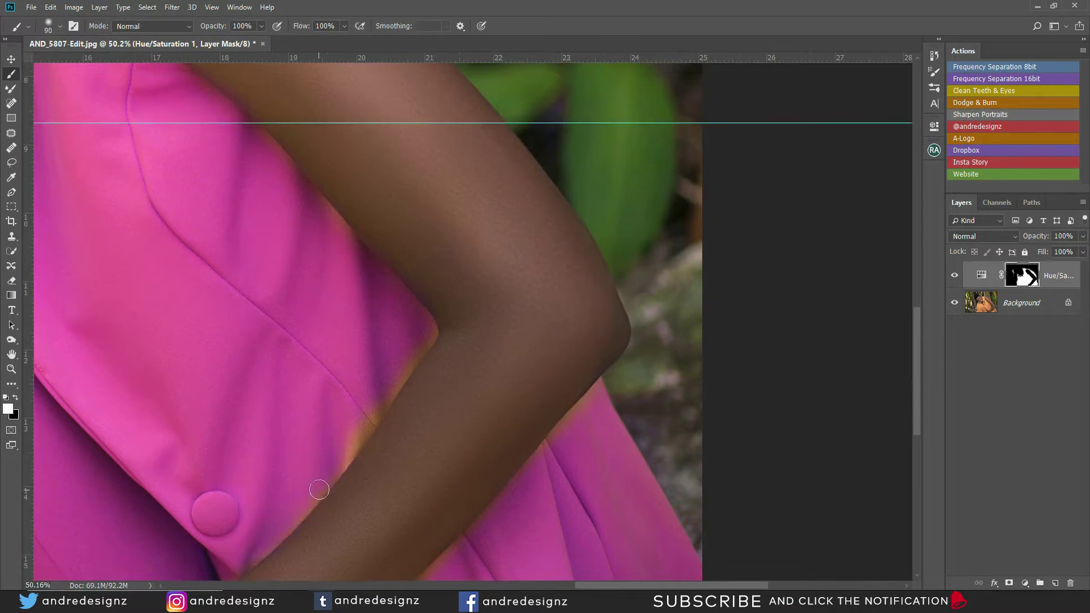
{"action": "mouse_move", "coordinate": [377, 384]}
{"action": "left_mouse_down"}
{"action": "mouse_move", "coordinate": [323, 478]}
{"action": "mouse_move", "coordinate": [420, 320]}
{"action": "mouse_move", "coordinate": [422, 344]}
{"action": "mouse_move", "coordinate": [394, 381]}
{"action": "mouse_move", "coordinate": [427, 333]}
{"action": "left_mouse_up"}
Paint white on the mask along the underside of the upper arm to bring back the pink on the vest.
{"action": "scroll", "coordinate": [352, 448], "scroll_direction": "up", "scroll_amount": 1}
{"action": "key", "text": "x"}
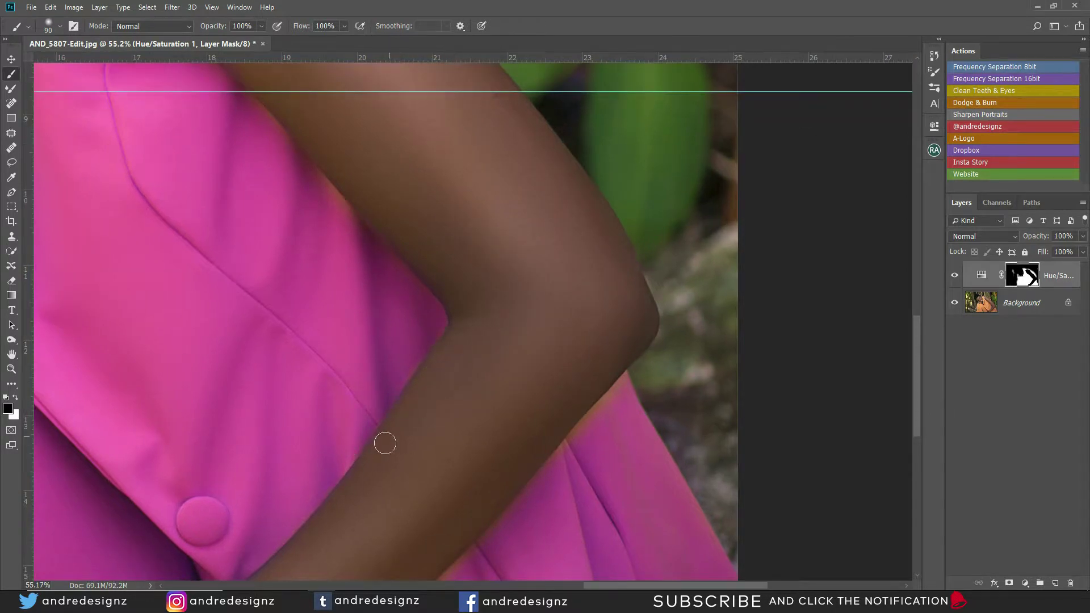
{"action": "scroll", "coordinate": [386, 450], "scroll_direction": "up", "scroll_amount": 5}
{"action": "key", "text": "x"}
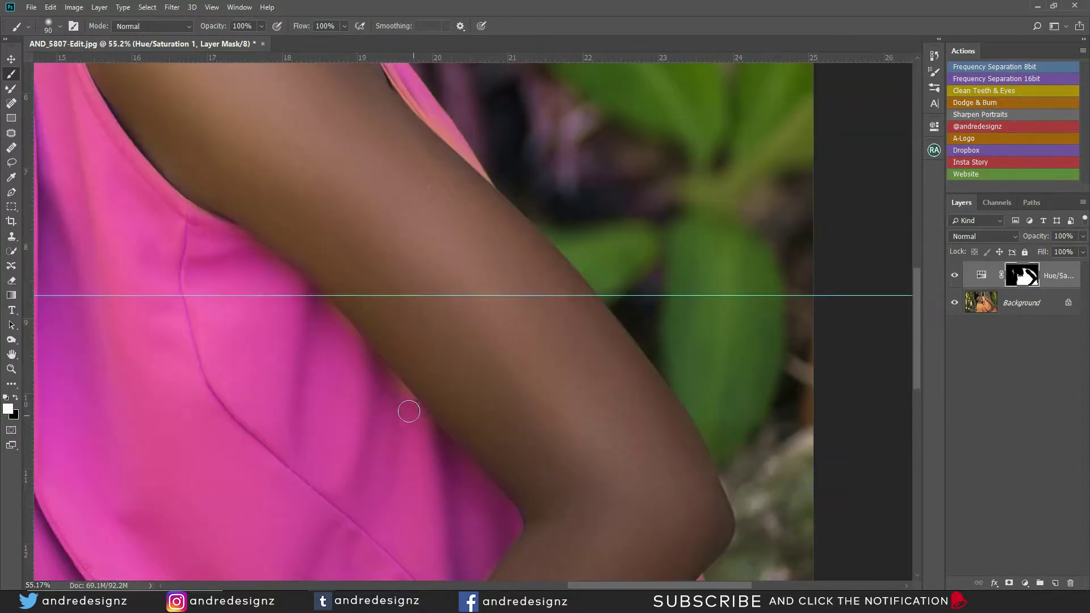
{"action": "left_click_drag", "start_coordinate": [371, 369], "coordinate": [475, 460]}
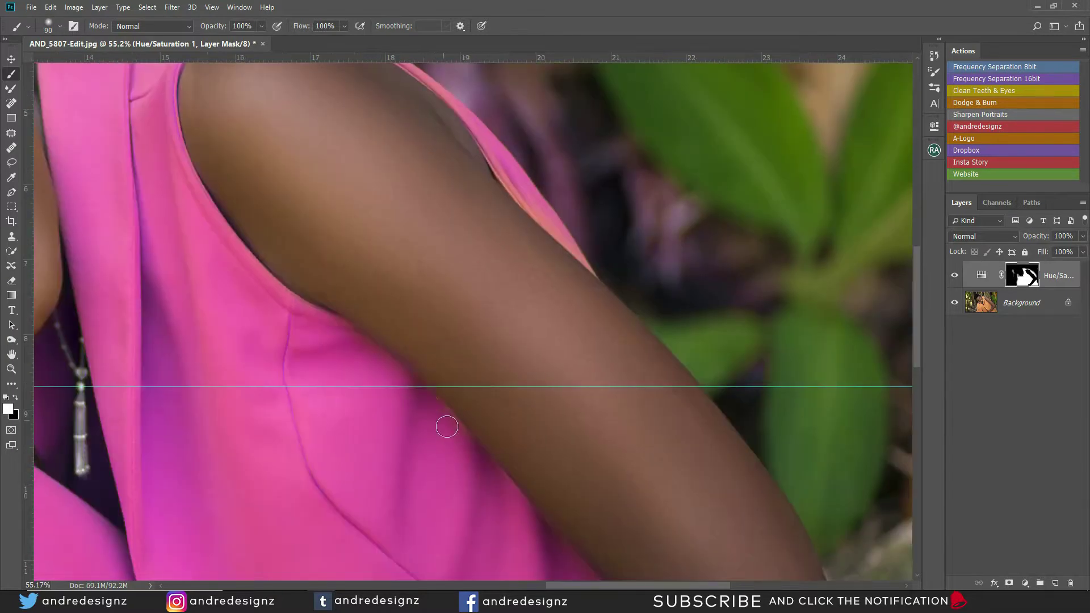
Paint white on the mask along the armhole trim over the top of the shoulder with a 35 px brush to restore its pink.
{"action": "scroll", "coordinate": [447, 426], "scroll_direction": "up", "scroll_amount": 6}
{"action": "scroll", "coordinate": [446, 427], "scroll_direction": "left", "scroll_amount": 2}
{"action": "scroll", "coordinate": [311, 382], "scroll_direction": "right", "scroll_amount": 4}
{"action": "scroll", "coordinate": [312, 382], "scroll_direction": "up", "scroll_amount": 5}
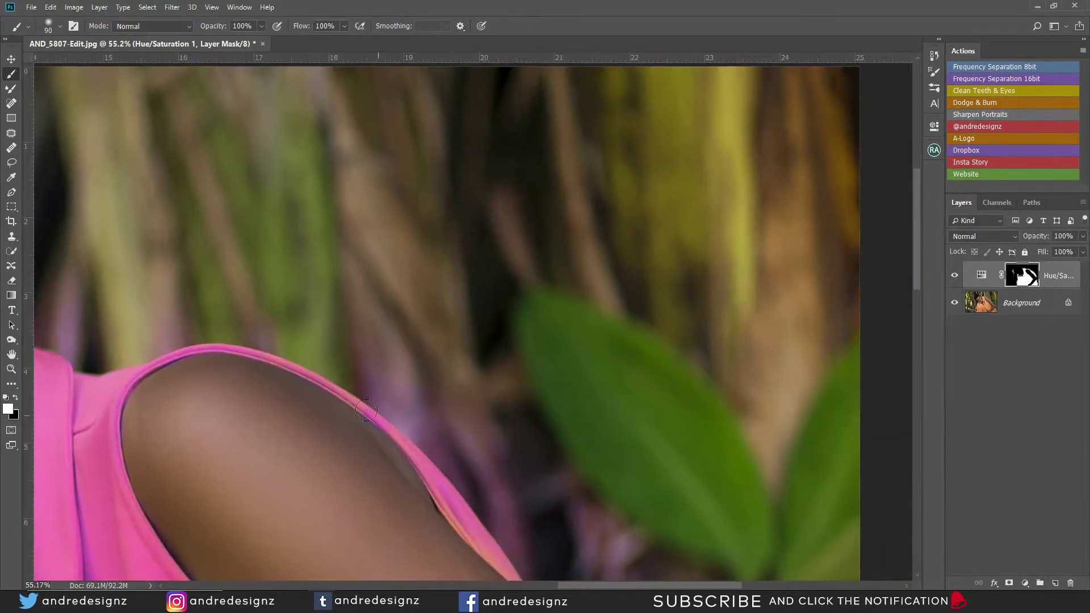
{"action": "scroll", "coordinate": [370, 377], "scroll_direction": "up", "scroll_amount": 11}
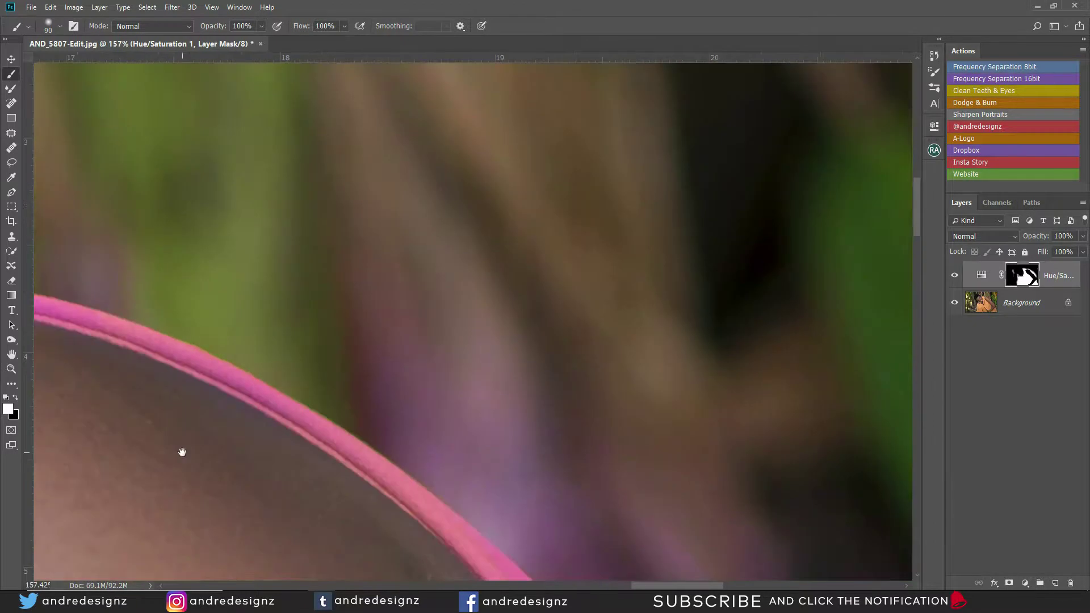
{"action": "left_click_drag", "start_coordinate": [182, 452], "coordinate": [457, 429]}
{"action": "key", "text": "bracketleft"}
{"action": "key", "text": "bracketleft"}
{"action": "key", "text": "bracketleft"}
{"action": "key", "text": "bracketleft"}
{"action": "key", "text": "bracketleft"}
{"action": "key", "text": "bracketleft"}
{"action": "key", "text": "bracketleft"}
{"action": "left_click_drag", "start_coordinate": [406, 309], "coordinate": [361, 292]}
{"action": "mouse_move", "coordinate": [534, 363]}
{"action": "left_mouse_down"}
{"action": "mouse_move", "coordinate": [432, 321]}
{"action": "mouse_move", "coordinate": [676, 458]}
{"action": "mouse_move", "coordinate": [635, 420]}
{"action": "left_mouse_up"}
Paint white on the mask with a 35 px brush along the armhole trim and the vest fabric running down behind the shoulder.
{"action": "key", "text": "x"}
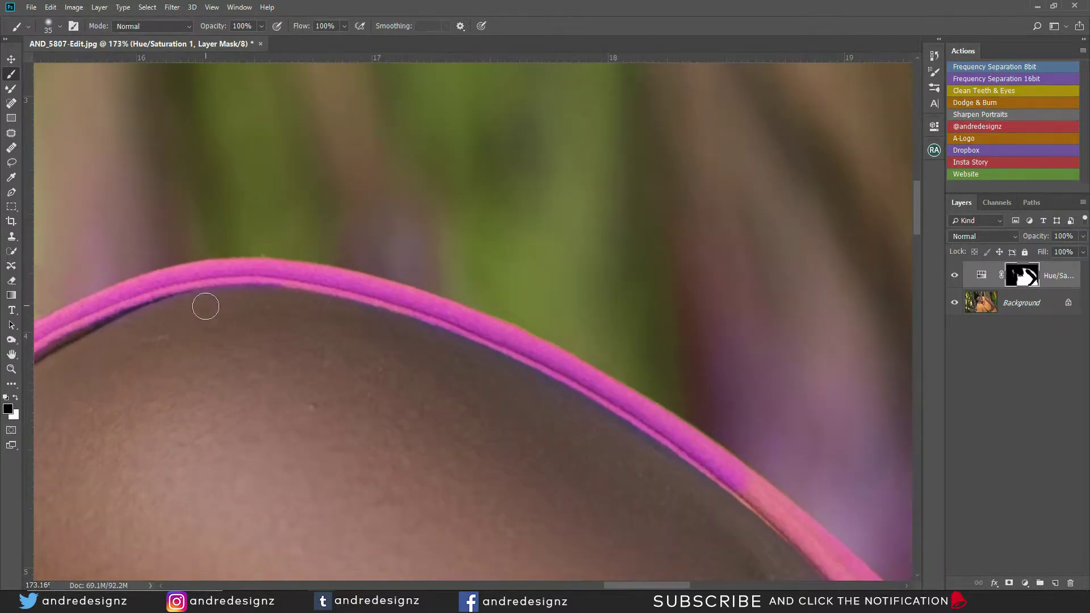
{"action": "scroll", "coordinate": [345, 263], "scroll_direction": "up", "scroll_amount": 2}
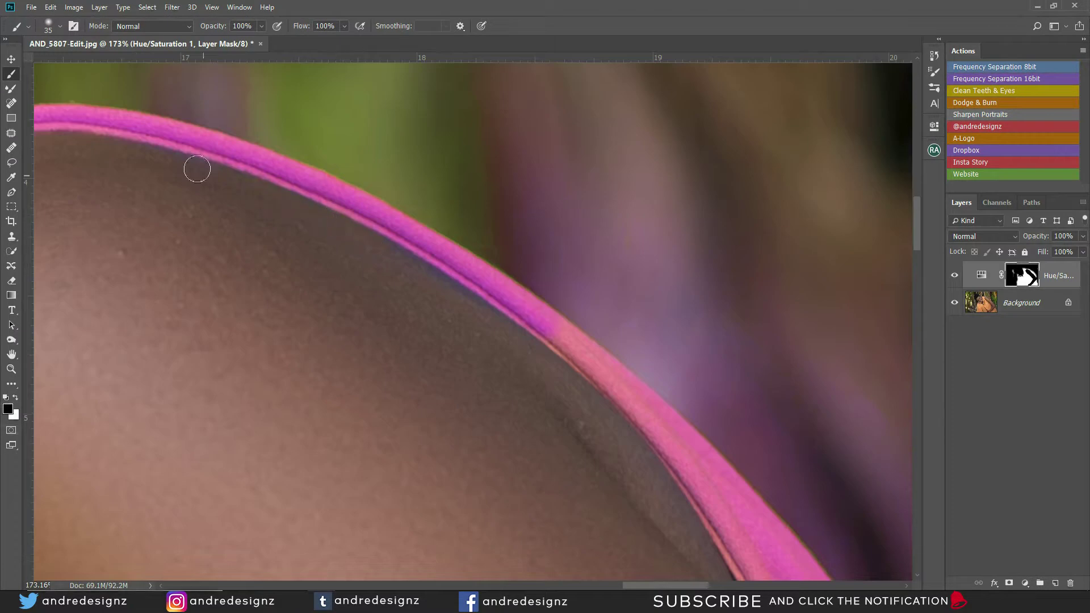
{"action": "key", "text": "x"}
{"action": "key", "text": "x"}
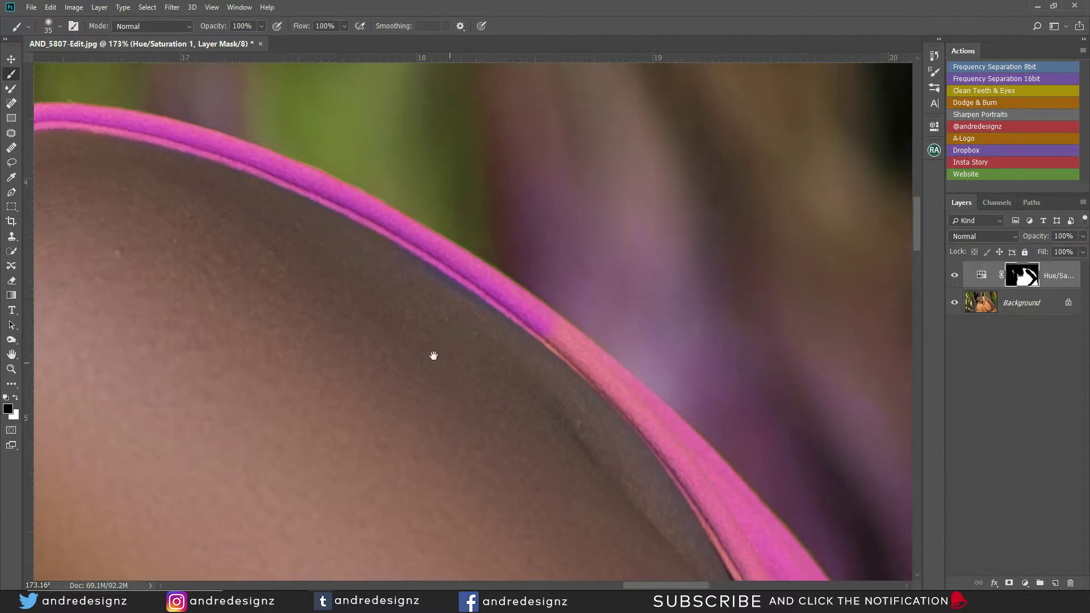
{"action": "left_click_drag", "start_coordinate": [433, 355], "coordinate": [328, 271]}
{"action": "mouse_move", "coordinate": [465, 254]}
{"action": "left_mouse_down"}
{"action": "mouse_move", "coordinate": [368, 186]}
{"action": "mouse_move", "coordinate": [471, 293]}
{"action": "mouse_move", "coordinate": [578, 474]}
{"action": "mouse_move", "coordinate": [541, 395]}
{"action": "mouse_move", "coordinate": [399, 215]}
{"action": "left_mouse_up"}
{"action": "key", "text": "x"}
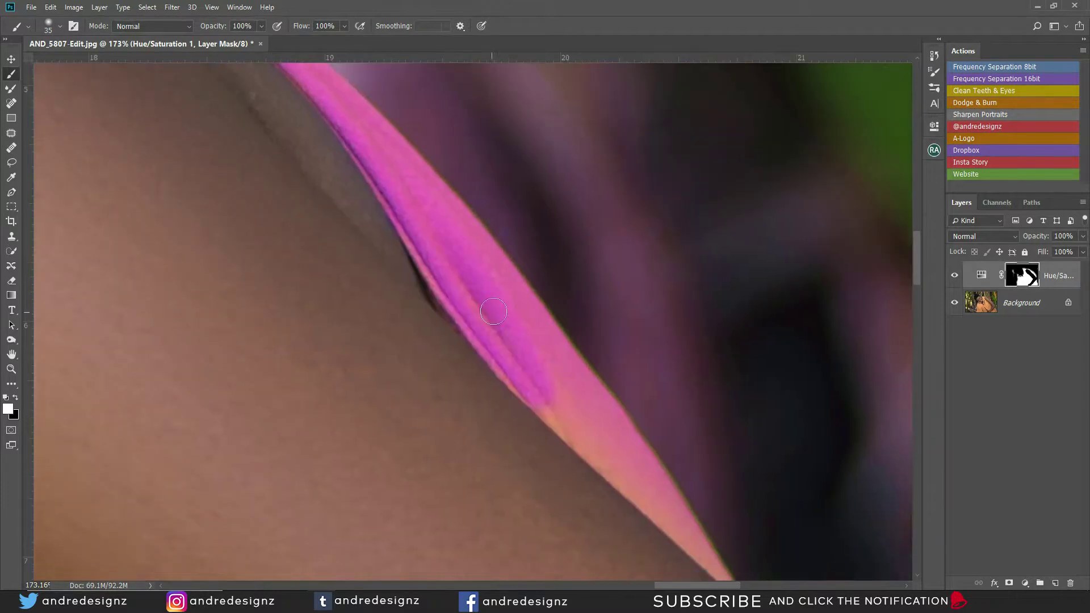
{"action": "mouse_move", "coordinate": [546, 398]}
{"action": "left_mouse_down"}
{"action": "mouse_move", "coordinate": [524, 382]}
{"action": "mouse_move", "coordinate": [657, 499]}
{"action": "mouse_move", "coordinate": [467, 236]}
{"action": "mouse_move", "coordinate": [446, 229]}
{"action": "left_mouse_up"}
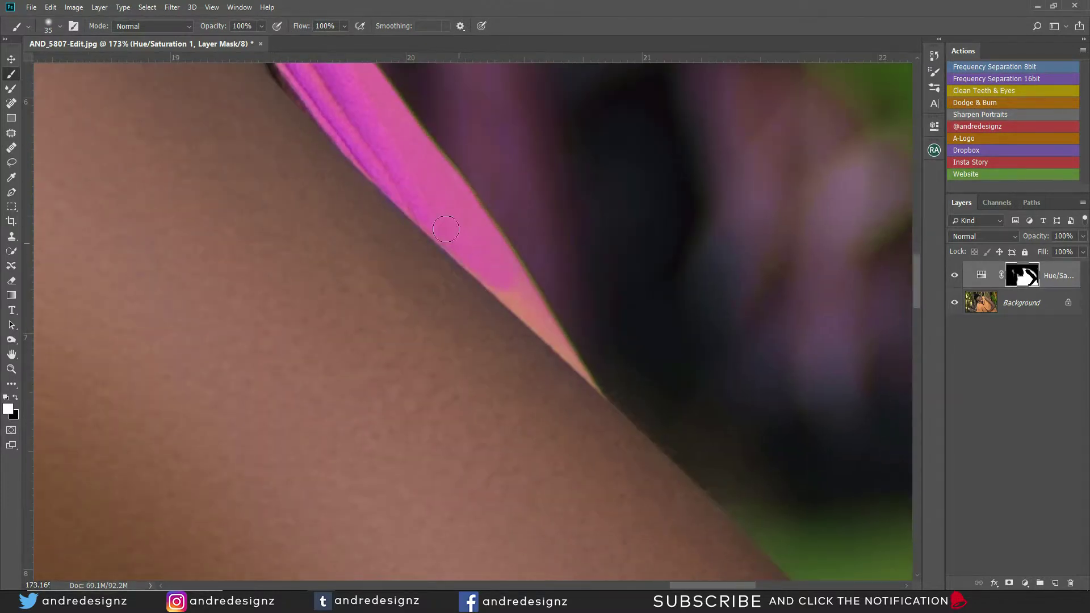
Paint white on the mask over the tapering tip of the vest behind the upper arm with a 25 px brush.
{"action": "mouse_move", "coordinate": [512, 294]}
{"action": "left_mouse_down"}
{"action": "mouse_move", "coordinate": [529, 310]}
{"action": "mouse_move", "coordinate": [482, 273]}
{"action": "mouse_move", "coordinate": [518, 309]}
{"action": "mouse_move", "coordinate": [536, 299]}
{"action": "mouse_move", "coordinate": [584, 368]}
{"action": "mouse_move", "coordinate": [532, 331]}
{"action": "mouse_move", "coordinate": [521, 289]}
{"action": "mouse_move", "coordinate": [475, 240]}
{"action": "mouse_move", "coordinate": [486, 281]}
{"action": "mouse_move", "coordinate": [464, 262]}
{"action": "mouse_move", "coordinate": [505, 241]}
{"action": "mouse_move", "coordinate": [514, 287]}
{"action": "mouse_move", "coordinate": [606, 383]}
{"action": "left_mouse_up"}
{"action": "key", "text": "ctrl+z"}
{"action": "key", "text": "]"}
{"action": "key", "text": "]"}
{"action": "key", "text": "]"}
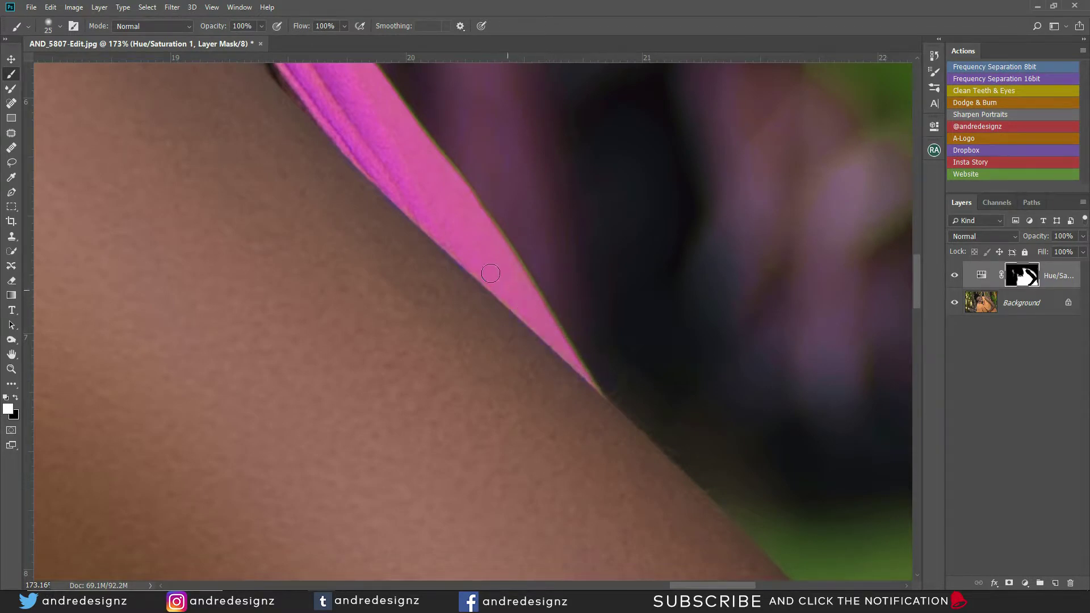
{"action": "scroll", "coordinate": [418, 216], "scroll_direction": "down", "scroll_amount": 10}
{"action": "scroll", "coordinate": [444, 335], "scroll_direction": "up", "scroll_amount": 7}
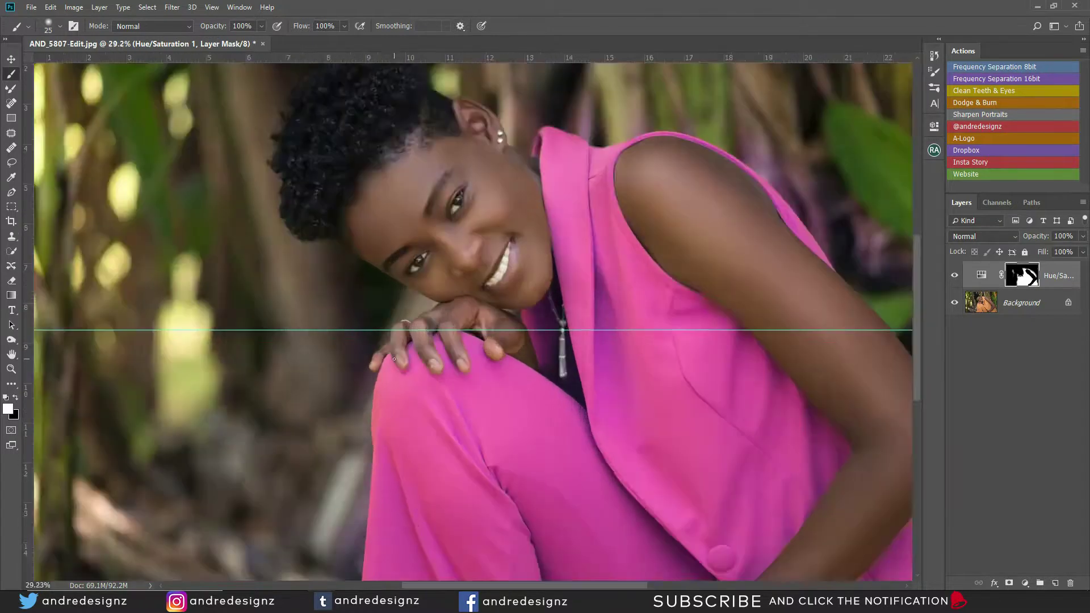
{"action": "key", "text": "]"}
{"action": "key", "text": "]"}
{"action": "key", "text": "]"}
{"action": "key", "text": "]"}
{"action": "key", "text": "]"}
{"action": "key", "text": "]"}
{"action": "key", "text": "]"}
{"action": "scroll", "coordinate": [414, 264], "scroll_direction": "down", "scroll_amount": 3}
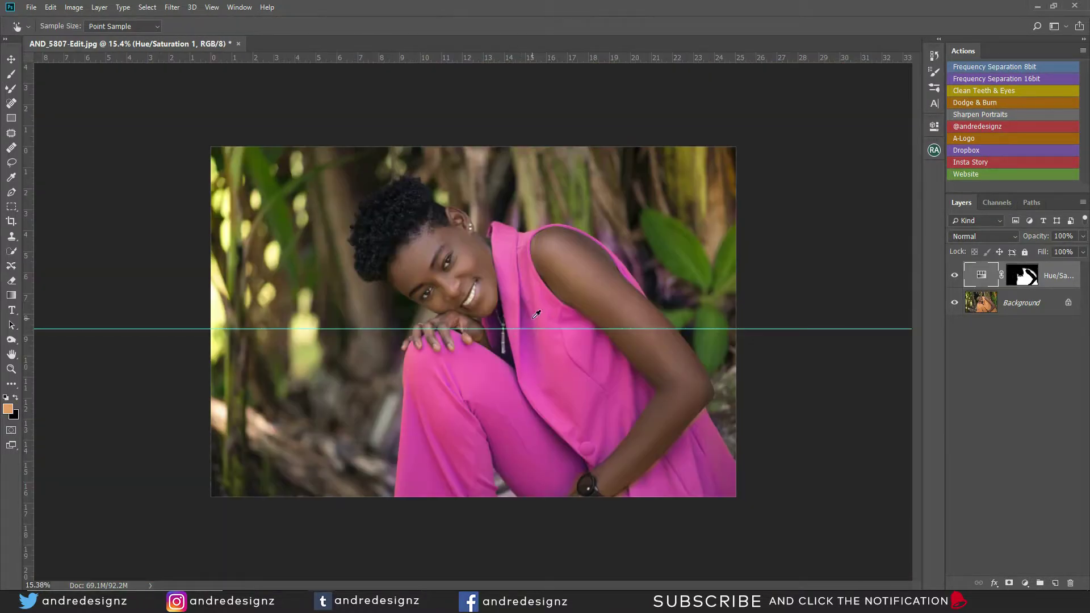
Target the Hue/Saturation layer's mask with the Brush tool and default black and white colours for touch-ups around the watch.
{"action": "key", "text": "b"}
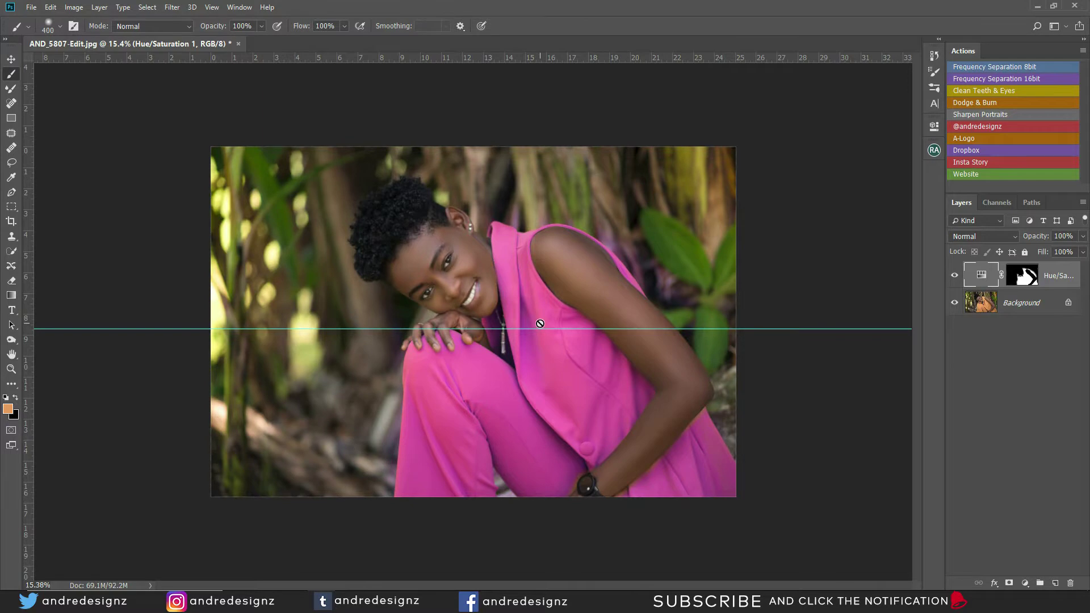
{"action": "scroll", "coordinate": [674, 452], "scroll_direction": "up", "scroll_amount": 12}
{"action": "left_click_drag", "start_coordinate": [659, 445], "coordinate": [334, 3]}
{"action": "left_click_drag", "start_coordinate": [354, 170], "coordinate": [406, 287]}
{"action": "scroll", "coordinate": [414, 265], "scroll_direction": "down", "scroll_amount": 4}
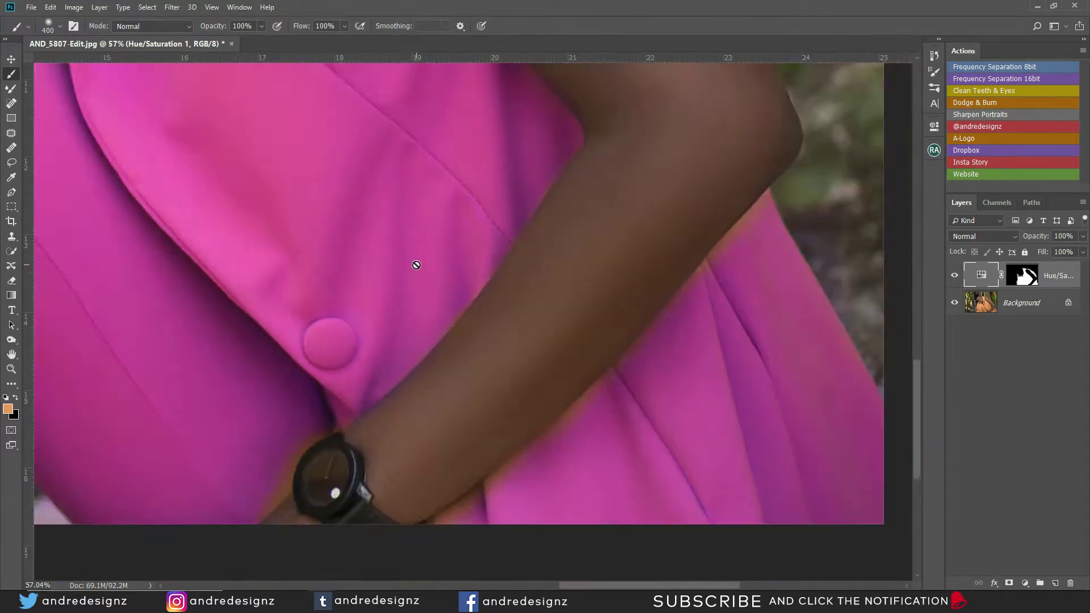
{"action": "scroll", "coordinate": [319, 513], "scroll_direction": "up", "scroll_amount": 3}
{"action": "scroll", "coordinate": [318, 513], "scroll_direction": "up", "scroll_amount": 3}
{"action": "left_click_drag", "start_coordinate": [331, 453], "coordinate": [370, 323]}
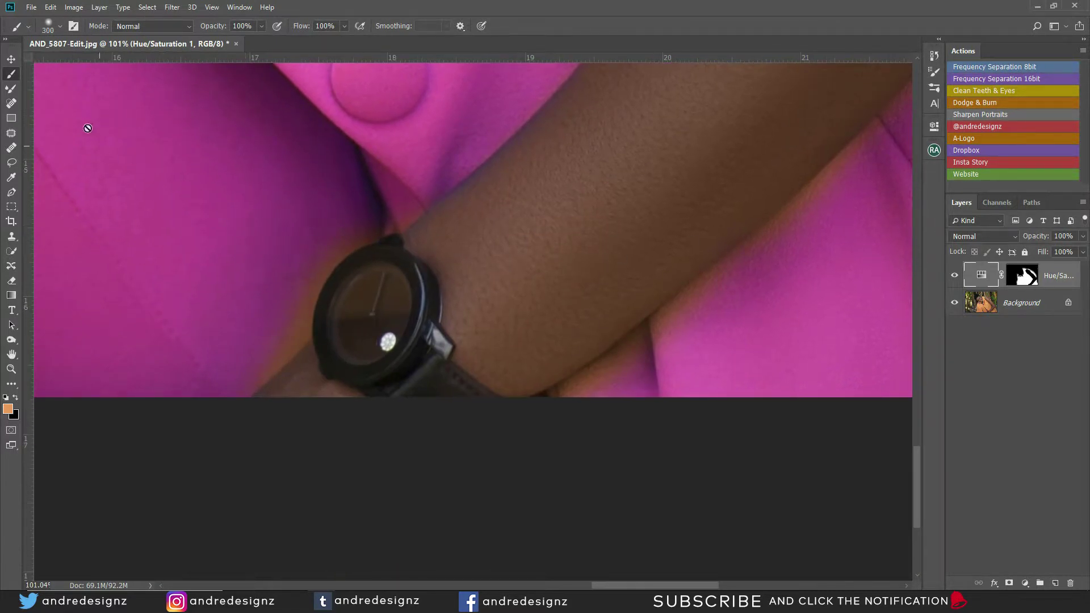
{"action": "left_click", "coordinate": [1025, 277]}
{"action": "key", "text": "d"}
{"action": "key", "text": "x"}
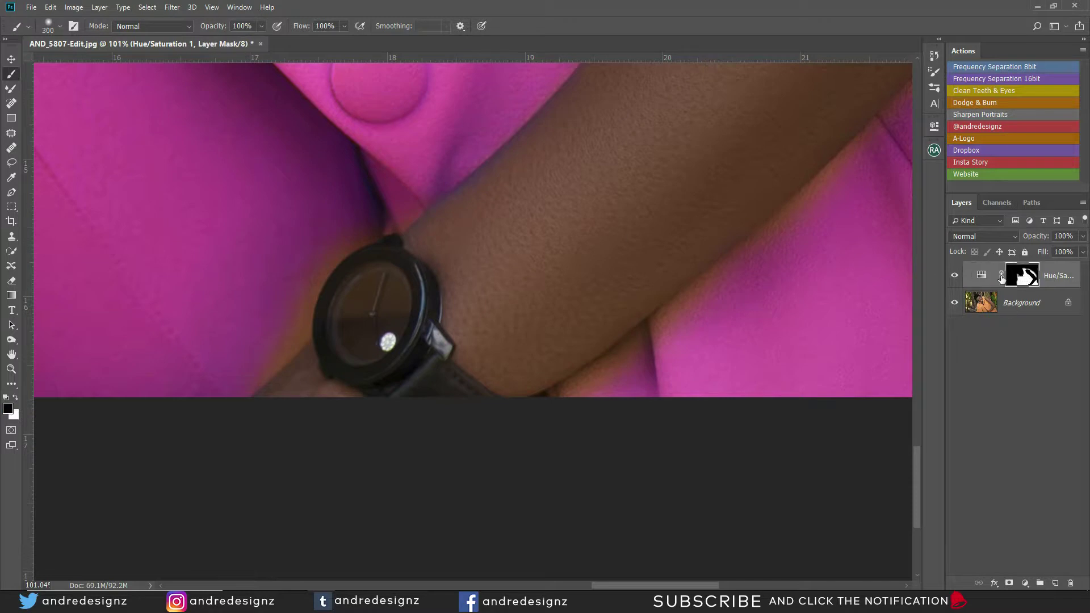
Paint white on the mask around the watch with a 60 px brush to turn the orange fringe on the trousers pink.
{"action": "key", "text": "bracketleft"}
{"action": "key", "text": "bracketleft"}
{"action": "key", "text": "bracketleft"}
{"action": "key", "text": "bracketleft"}
{"action": "key", "text": "bracketleft"}
{"action": "key", "text": "bracketleft"}
{"action": "key", "text": "bracketleft"}
{"action": "key", "text": "bracketleft"}
{"action": "key", "text": "bracketleft"}
{"action": "key", "text": "bracketleft"}
{"action": "key", "text": "x"}
{"action": "key", "text": "z"}
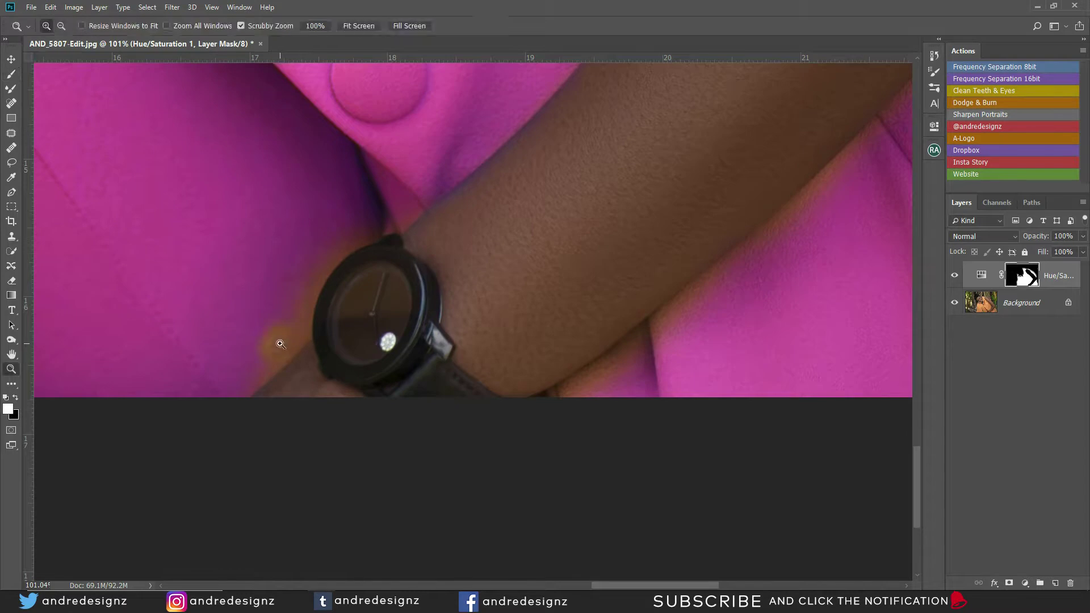
{"action": "key", "text": "b"}
{"action": "left_click_drag", "start_coordinate": [279, 333], "coordinate": [264, 363]}
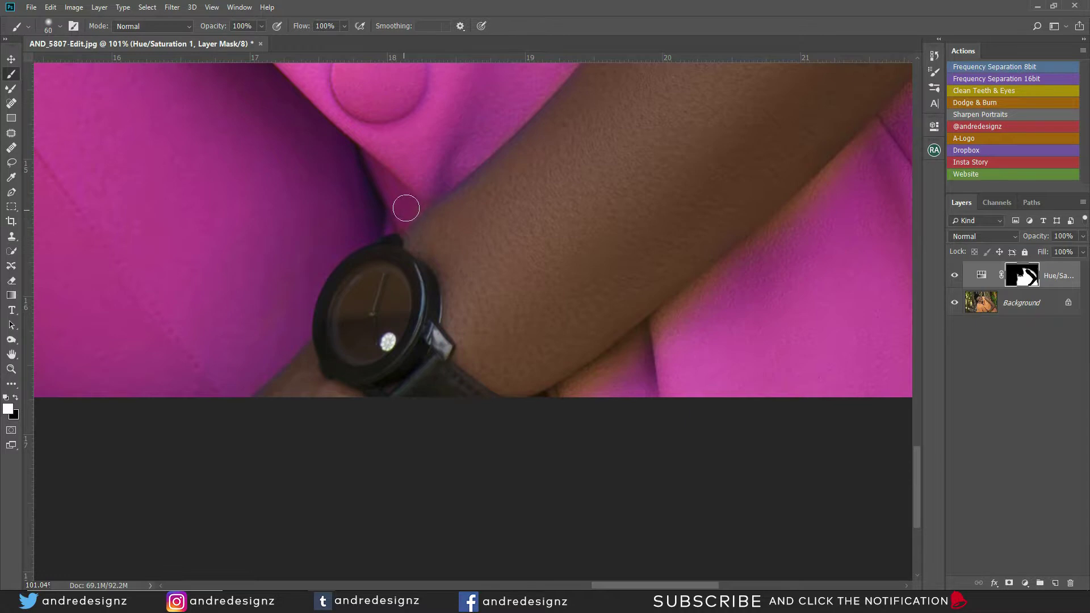
Paint black on the mask along the forearm's upper edge down to the watch to clear the colour spill from the skin.
{"action": "left_click_drag", "start_coordinate": [543, 221], "coordinate": [472, 327]}
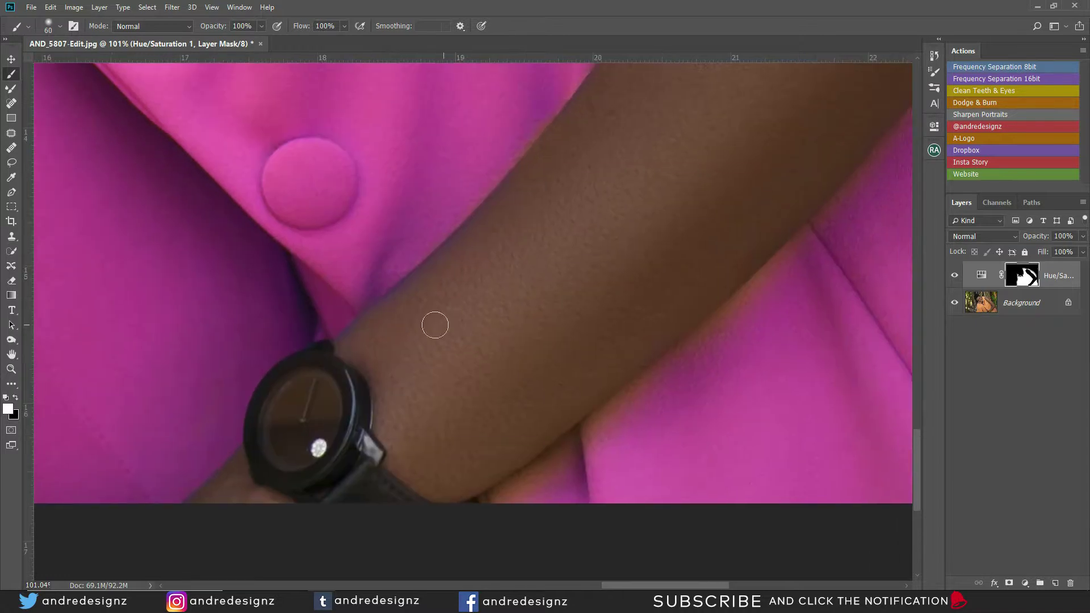
{"action": "key", "text": "x"}
{"action": "left_click_drag", "start_coordinate": [493, 209], "coordinate": [528, 174]}
{"action": "left_click_drag", "start_coordinate": [392, 304], "coordinate": [341, 353]}
Paint white on the mask over the orange fringe along the forearm's lower edge, cleaning up the skin edge with black.
{"action": "key", "text": "x"}
{"action": "mouse_move", "coordinate": [680, 321]}
{"action": "left_mouse_down"}
{"action": "mouse_move", "coordinate": [701, 345]}
{"action": "mouse_move", "coordinate": [727, 326]}
{"action": "mouse_move", "coordinate": [885, 163]}
{"action": "left_mouse_up"}
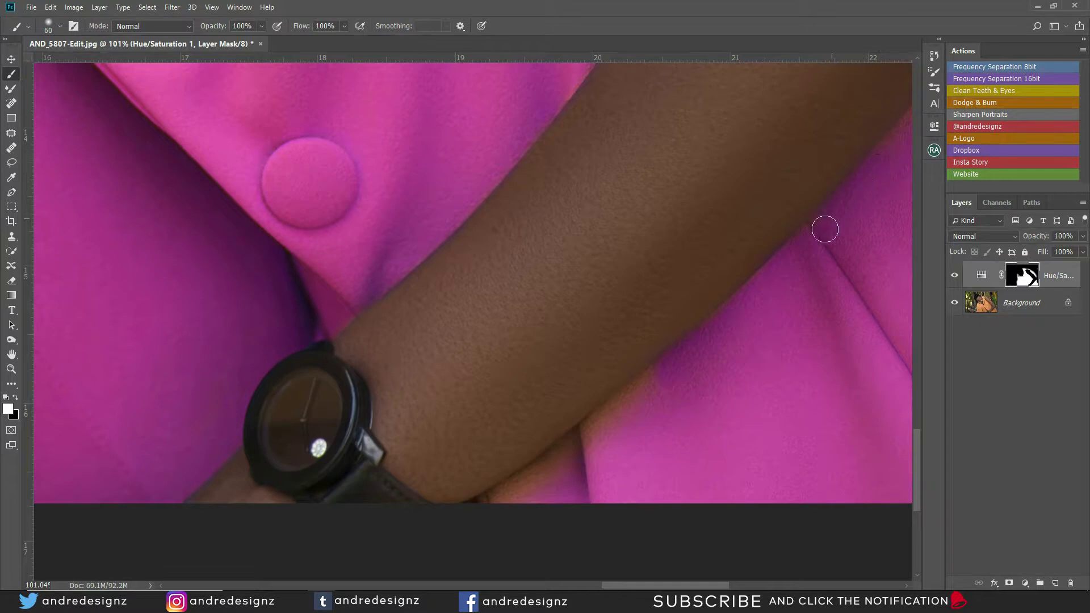
{"action": "mouse_move", "coordinate": [684, 370]}
{"action": "left_mouse_down"}
{"action": "mouse_move", "coordinate": [605, 424]}
{"action": "mouse_move", "coordinate": [550, 484]}
{"action": "mouse_move", "coordinate": [491, 519]}
{"action": "left_mouse_up"}
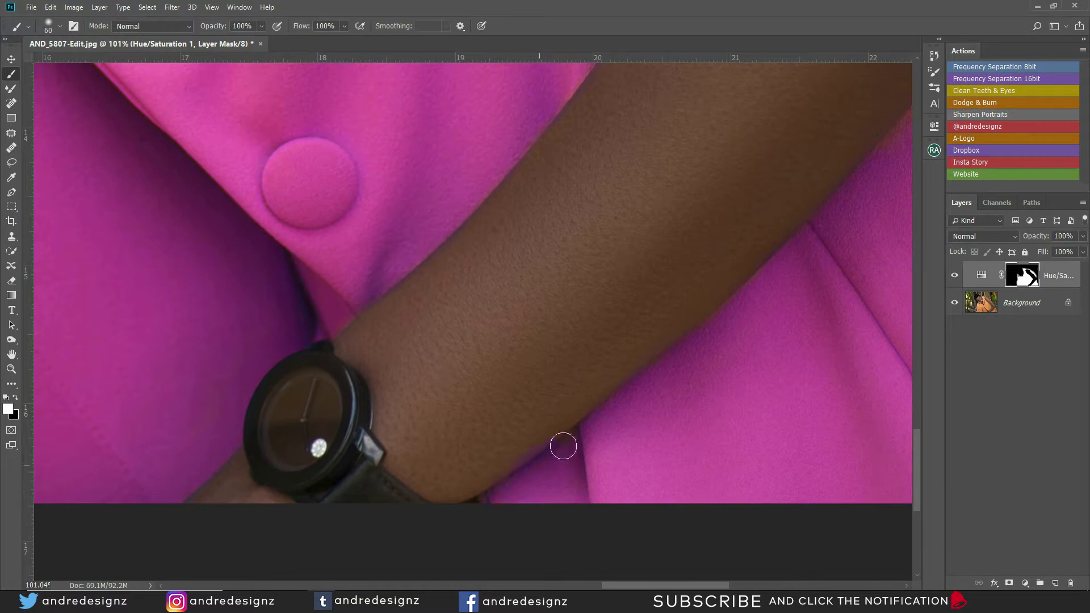
{"action": "key", "text": "x"}
{"action": "mouse_move", "coordinate": [585, 397]}
{"action": "left_mouse_down"}
{"action": "mouse_move", "coordinate": [517, 474]}
{"action": "mouse_move", "coordinate": [471, 500]}
{"action": "left_mouse_up"}
Paint white on the mask over the orange fringe on the vest just below the elbow.
{"action": "key", "text": "x"}
{"action": "left_click_drag", "start_coordinate": [707, 325], "coordinate": [391, 396]}
{"action": "mouse_move", "coordinate": [582, 315]}
{"action": "left_mouse_down"}
{"action": "mouse_move", "coordinate": [496, 457]}
{"action": "mouse_move", "coordinate": [569, 373]}
{"action": "mouse_move", "coordinate": [540, 394]}
{"action": "left_mouse_up"}
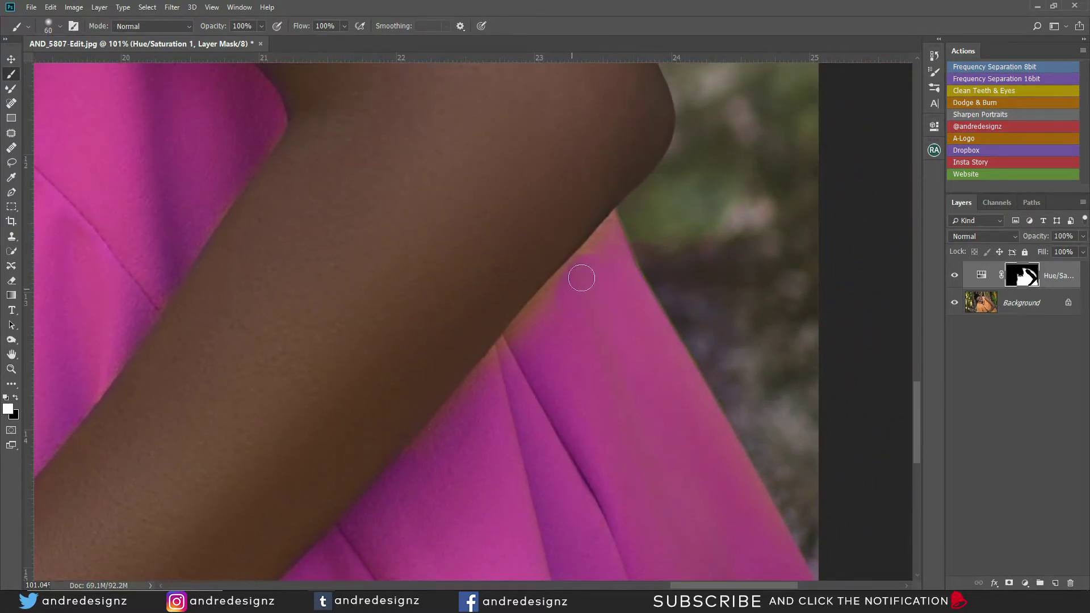
Compare the whole image with and without the Hue/Saturation adjustment.
{"action": "key", "text": "ctrl+0"}
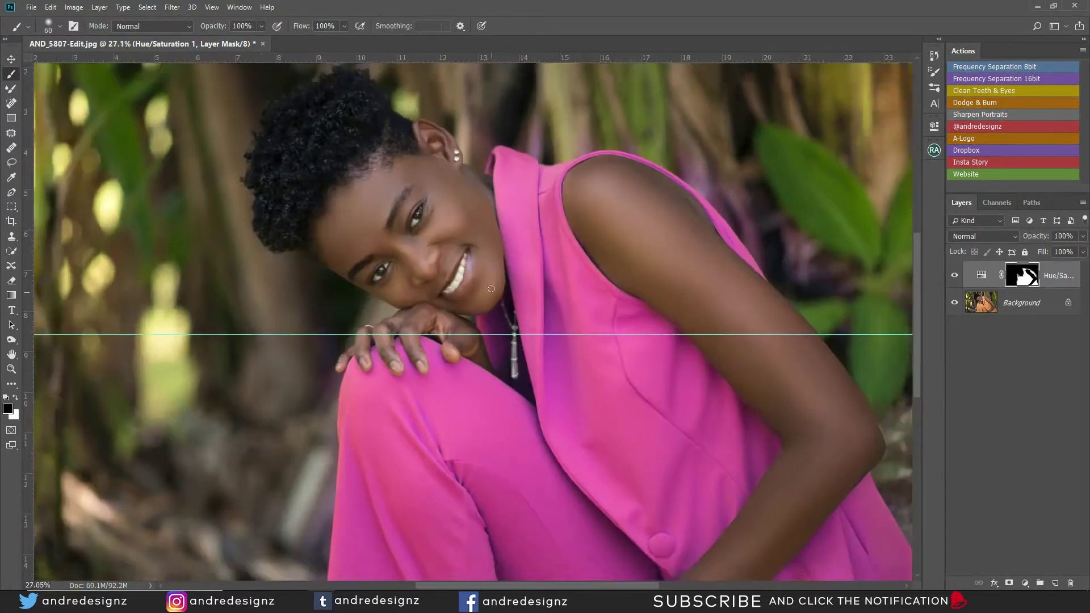
{"action": "key", "text": "x"}
{"action": "key", "text": "ctrl+plus"}
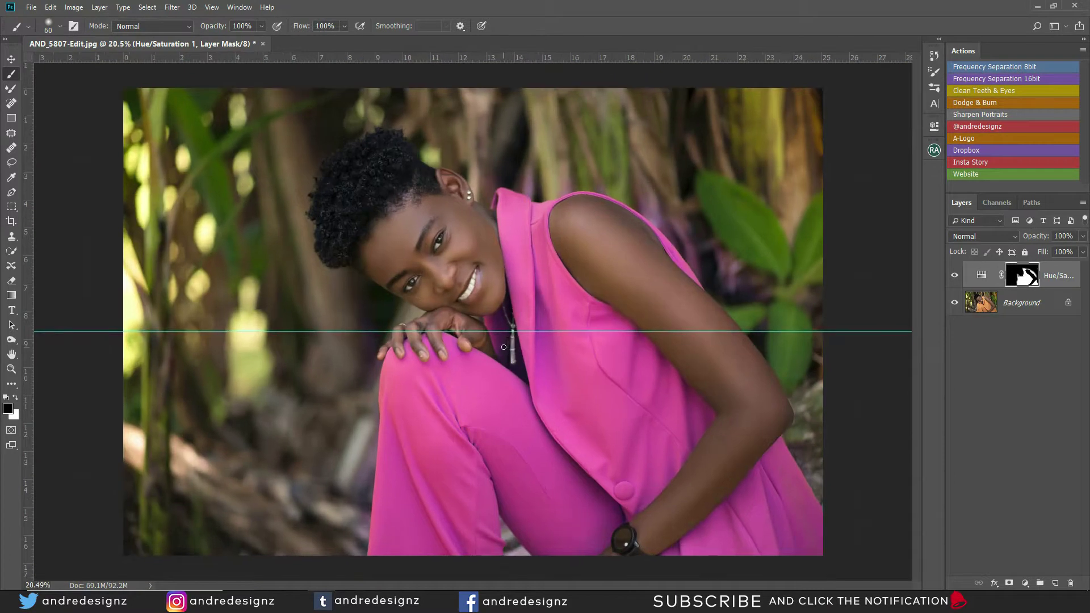
{"action": "left_click", "coordinate": [956, 281]}
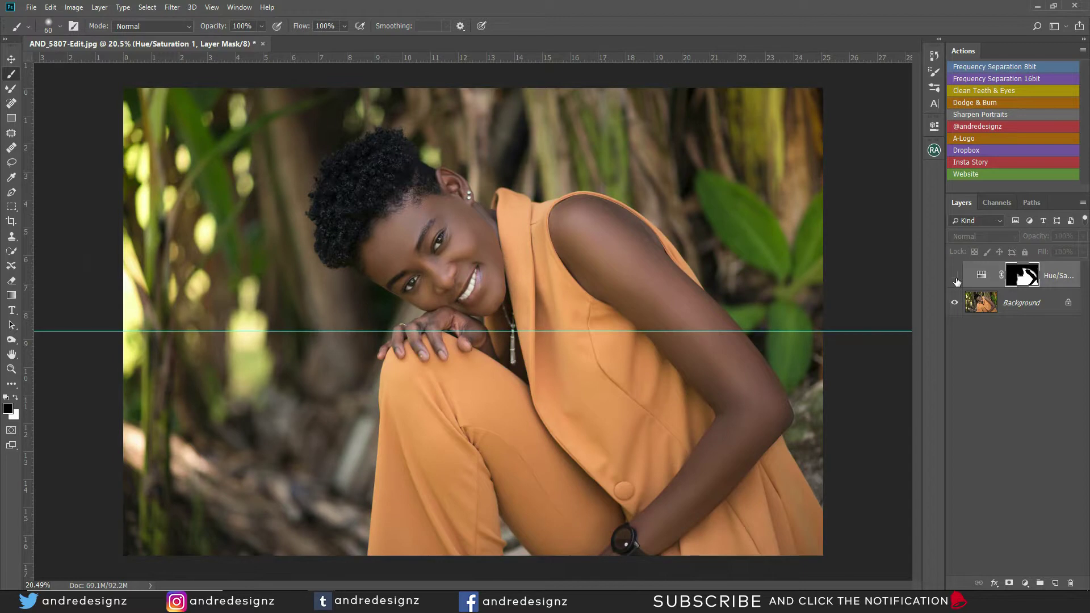
{"action": "left_click", "coordinate": [955, 278]}
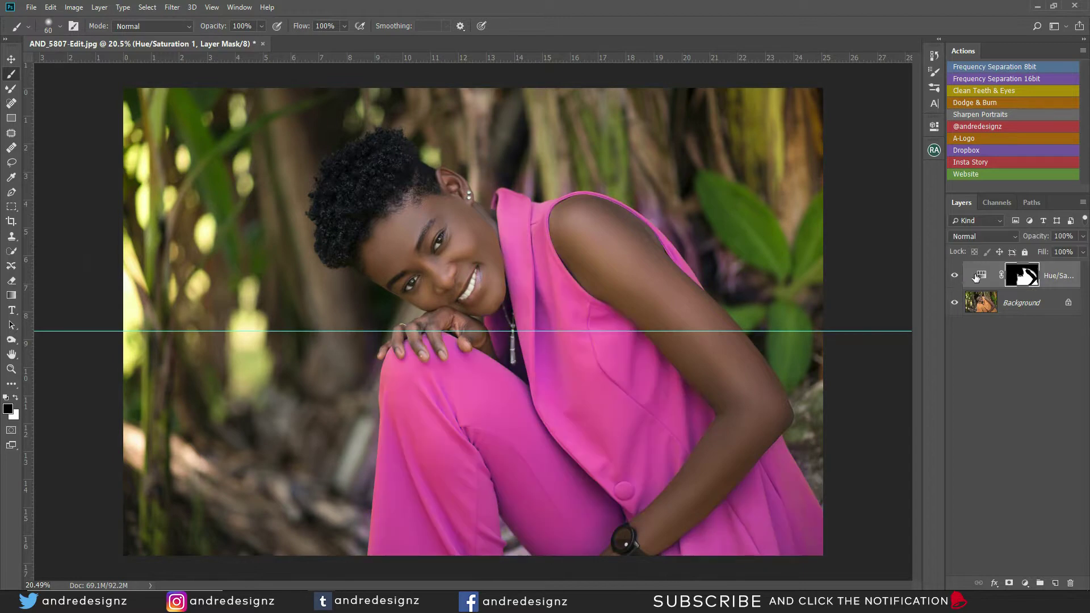
Reopen the Hue/Saturation settings, sample the trousers with the on-image adjustment tool, and set the Reds hue to +59.
{"action": "left_click", "coordinate": [976, 276]}
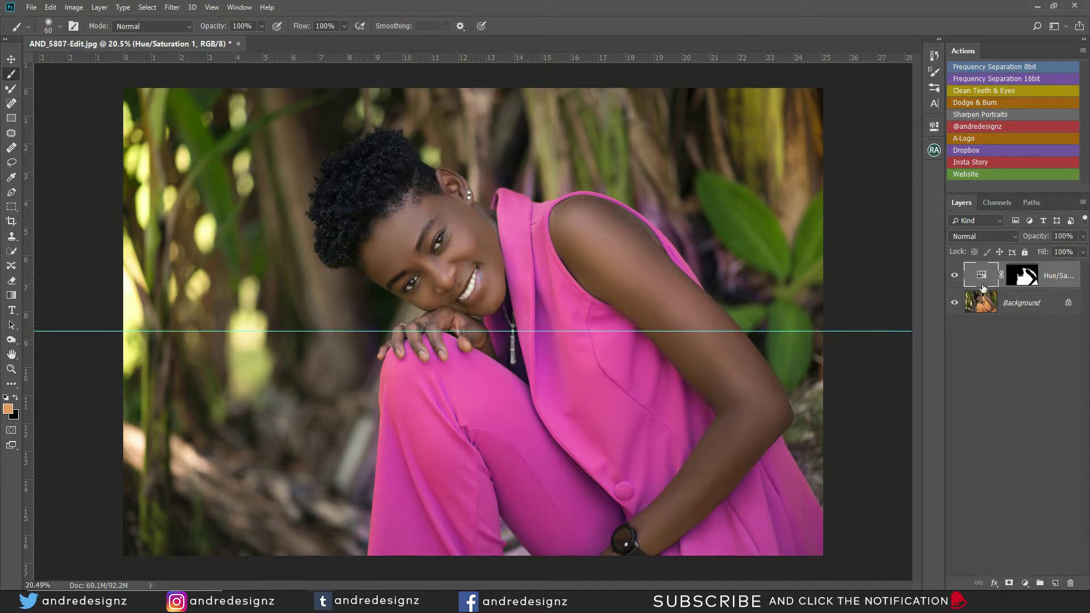
{"action": "double_click", "coordinate": [981, 276]}
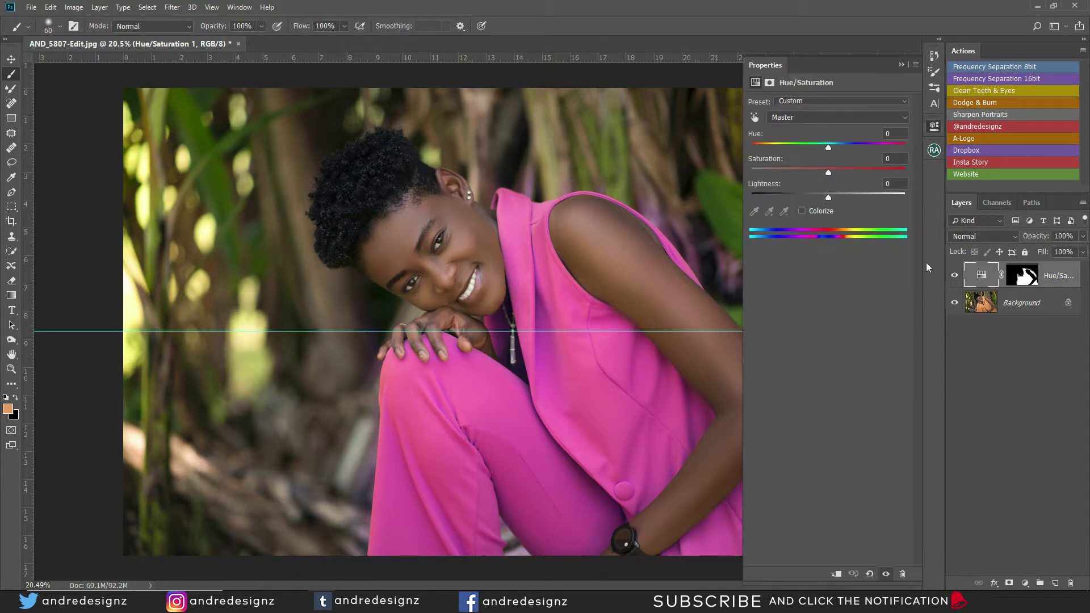
{"action": "left_click", "coordinate": [754, 118]}
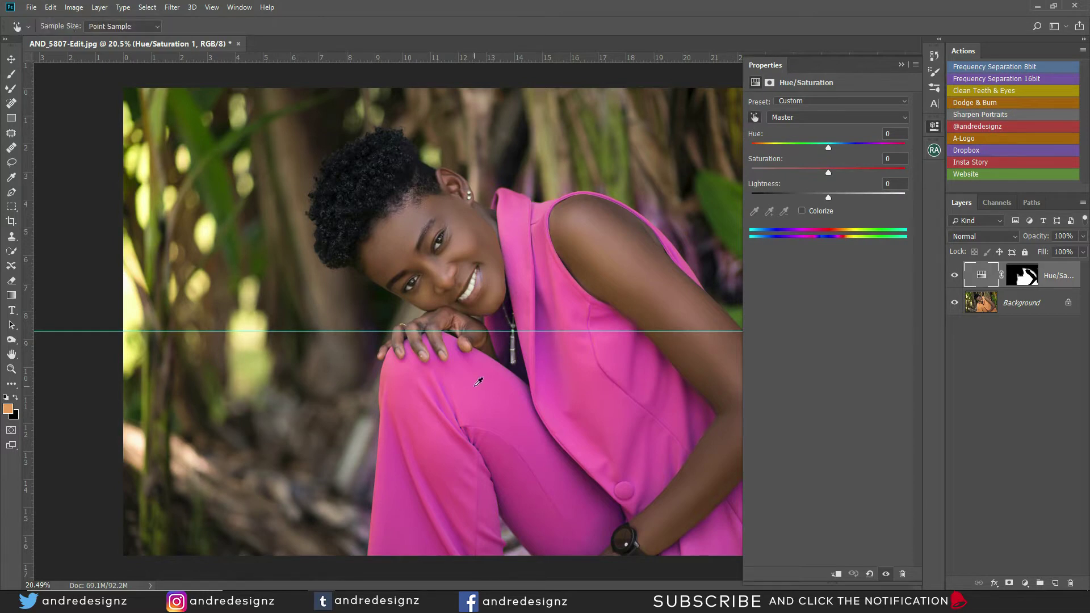
{"action": "left_click_drag", "start_coordinate": [478, 382], "coordinate": [491, 380]}
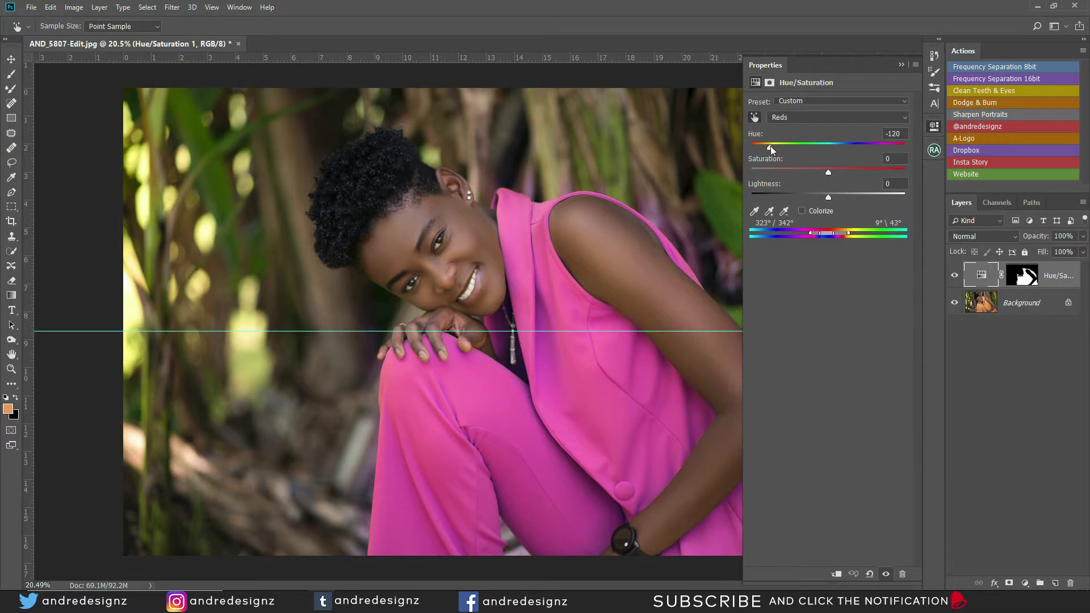
{"action": "left_click_drag", "start_coordinate": [772, 147], "coordinate": [867, 158]}
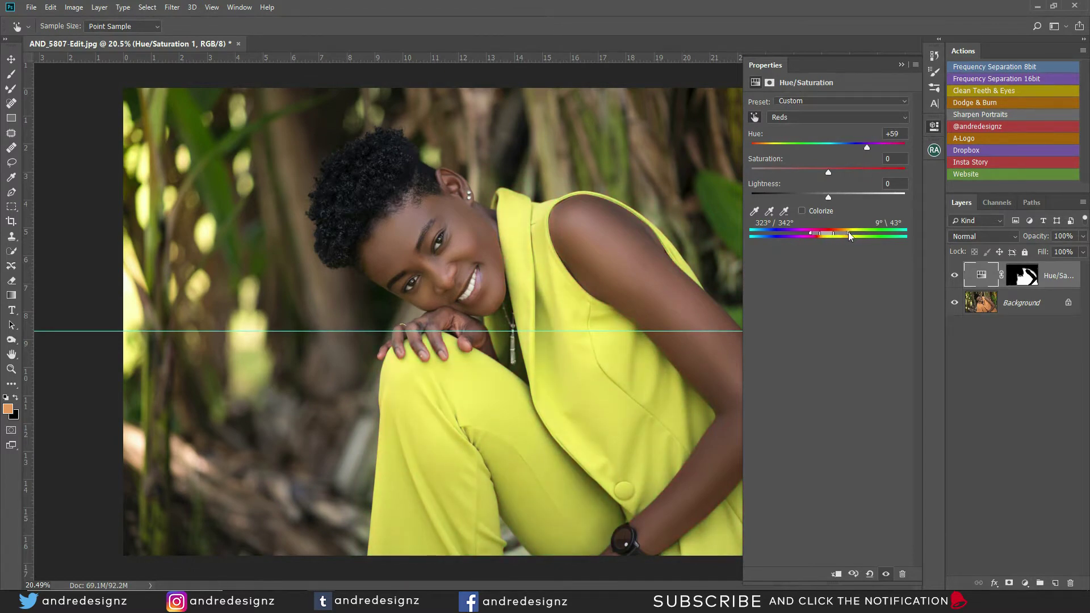
Narrow the Reds range to 334°/356° and 9°\38°, and fine-tune the suit colour with a hue of +89 and adjusted lightness.
{"action": "left_click_drag", "start_coordinate": [848, 233], "coordinate": [829, 236]}
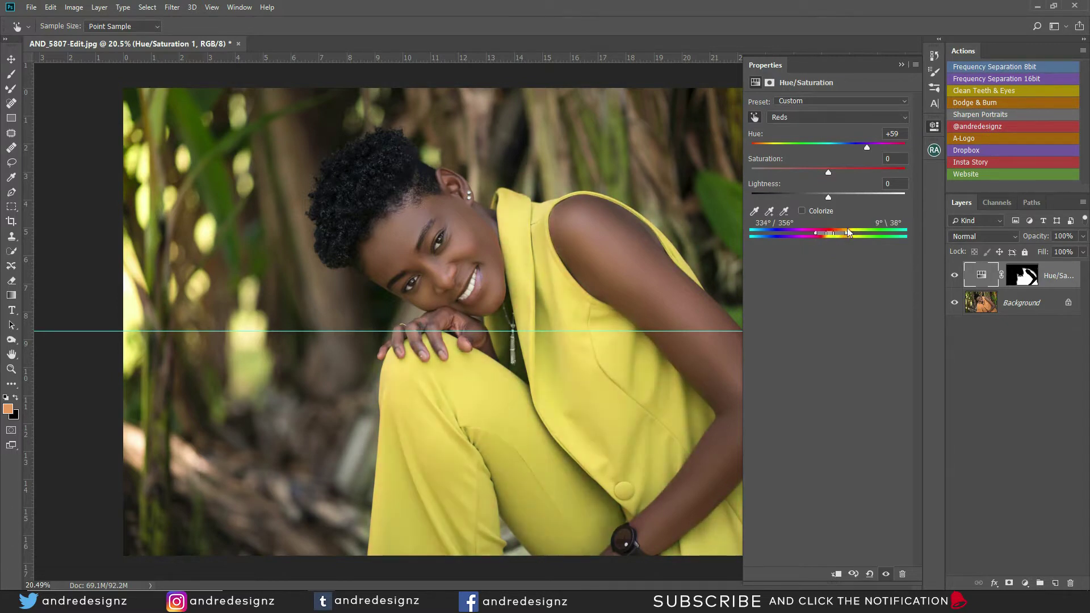
{"action": "mouse_move", "coordinate": [866, 145]}
{"action": "left_mouse_down"}
{"action": "mouse_move", "coordinate": [840, 144]}
{"action": "mouse_move", "coordinate": [865, 151]}
{"action": "left_mouse_up"}
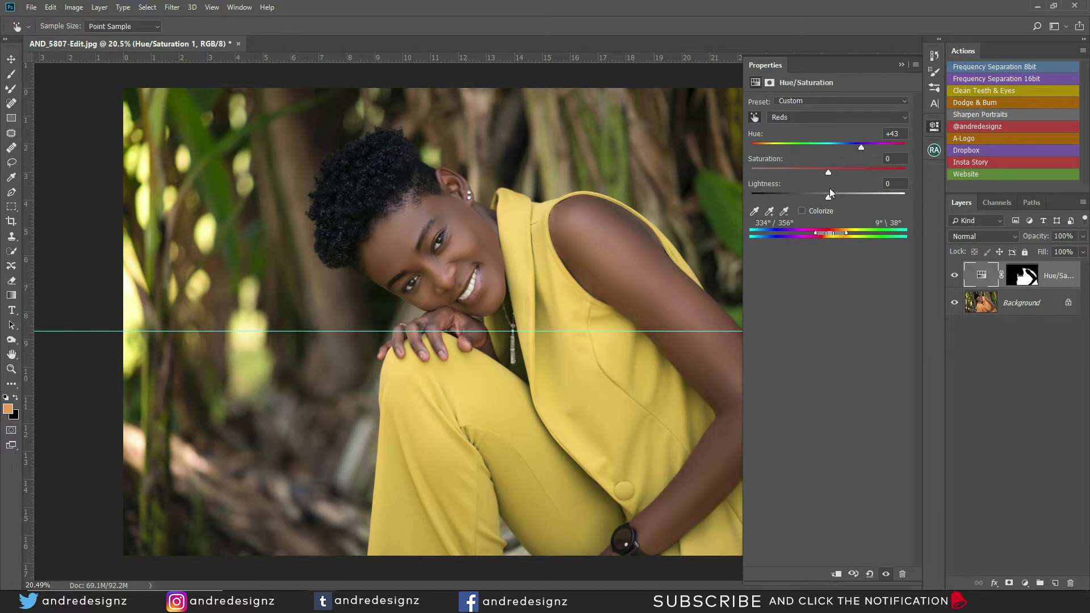
{"action": "mouse_move", "coordinate": [829, 197]}
{"action": "left_mouse_down"}
{"action": "mouse_move", "coordinate": [815, 198]}
{"action": "mouse_move", "coordinate": [859, 207]}
{"action": "mouse_move", "coordinate": [788, 202]}
{"action": "mouse_move", "coordinate": [817, 210]}
{"action": "left_mouse_up"}
{"action": "left_click_drag", "start_coordinate": [859, 146], "coordinate": [877, 161]}
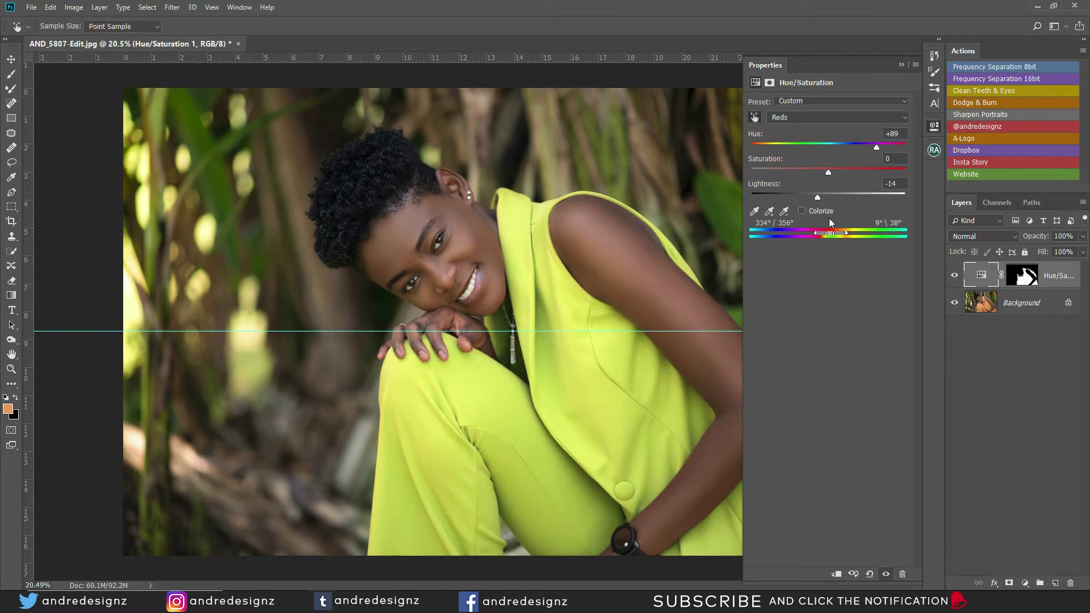
{"action": "left_click_drag", "start_coordinate": [820, 196], "coordinate": [838, 230]}
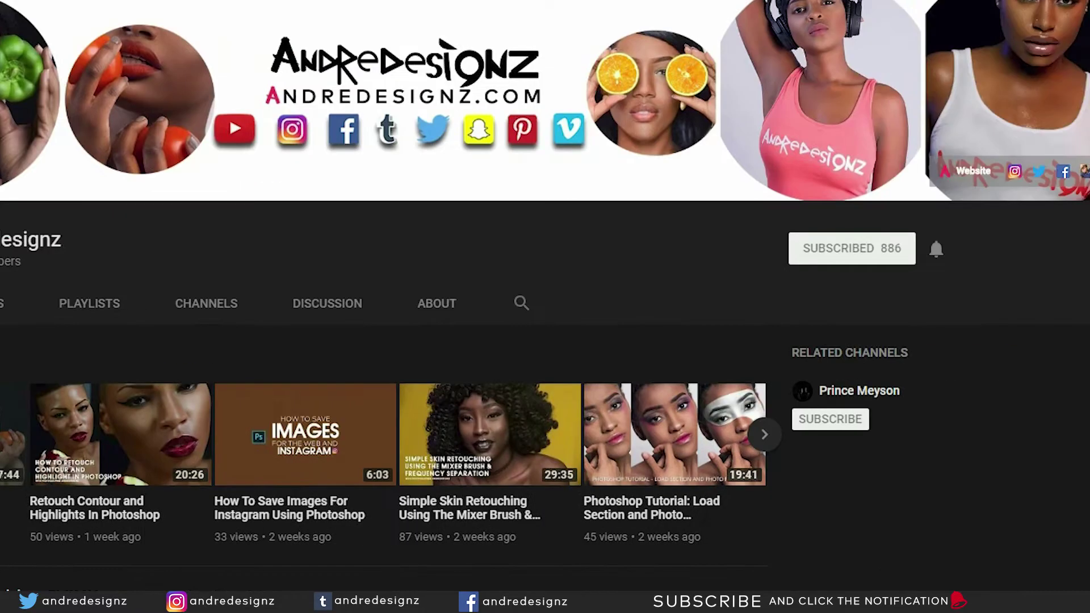
{"action": "left_click", "coordinate": [937, 252]}
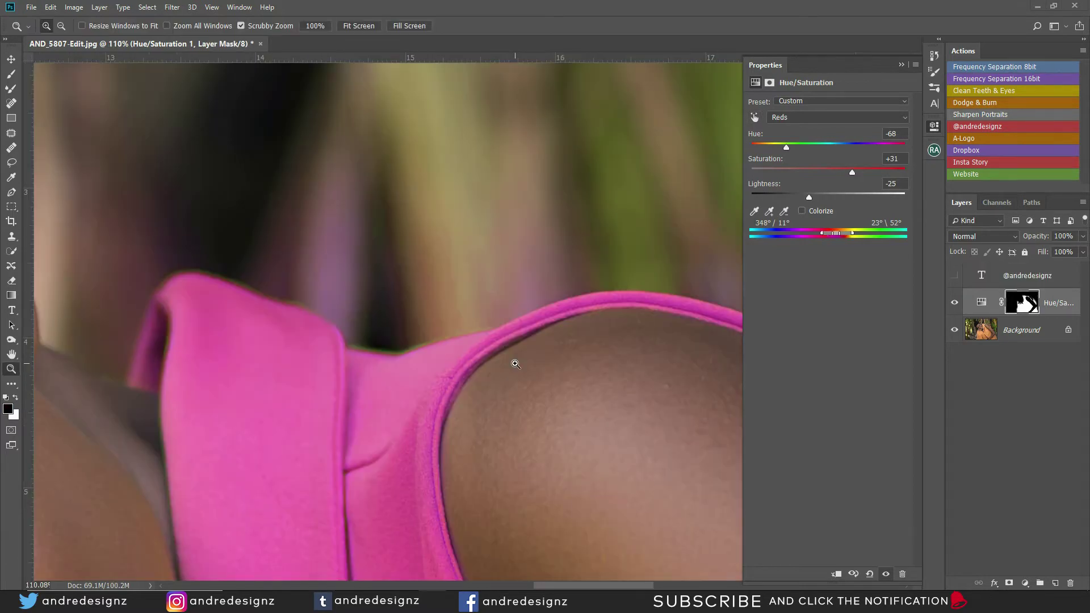
Compare the collar and shoulder area with and without the Hue/Saturation adjustment to examine the mask edges.
{"action": "left_click", "coordinate": [955, 304]}
{"action": "left_click", "coordinate": [956, 307]}
{"action": "left_click", "coordinate": [954, 308]}
{"action": "left_click", "coordinate": [954, 304]}
{"action": "key", "text": "v"}
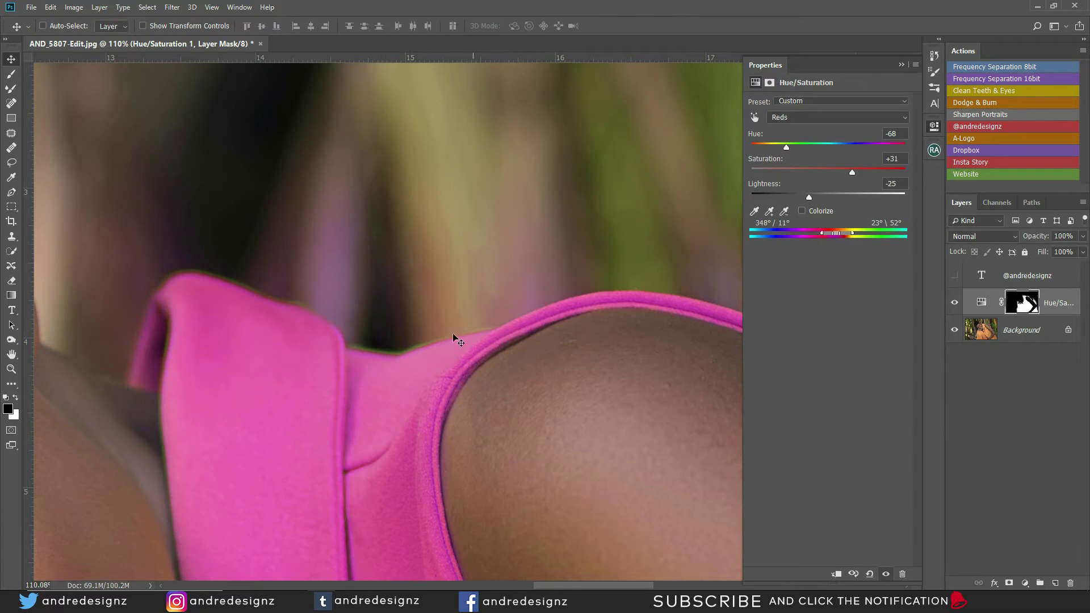
{"action": "left_click", "coordinate": [954, 304]}
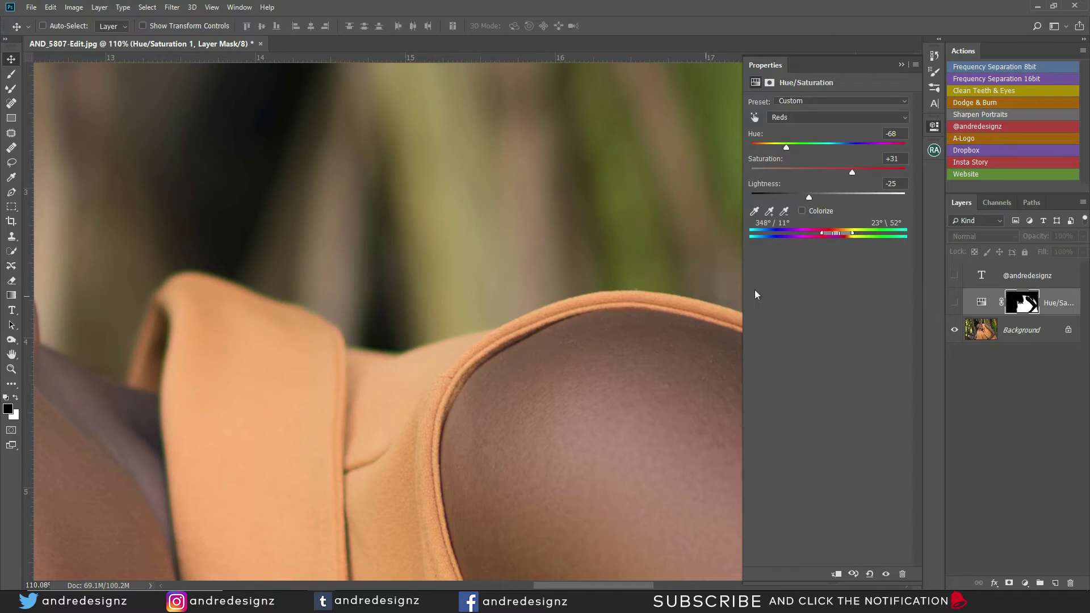
{"action": "left_click", "coordinate": [954, 303]}
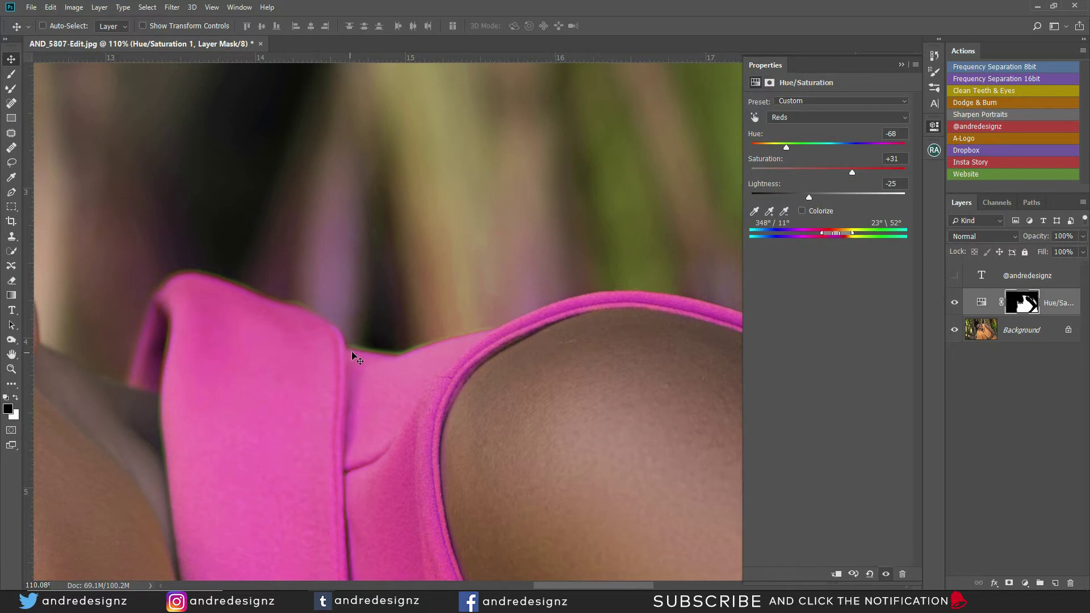
Stamp all visible layers into a new layer above the Hue/Saturation adjustment and duplicate that merged layer.
{"action": "left_click", "coordinate": [1044, 301]}
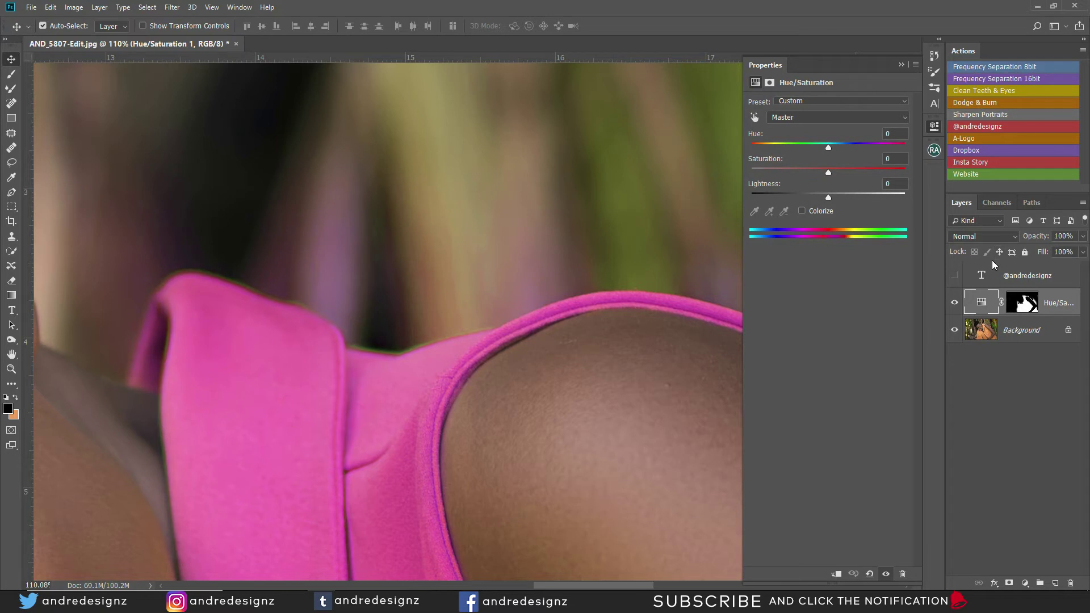
{"action": "key", "text": "ctrl+shift+alt+e"}
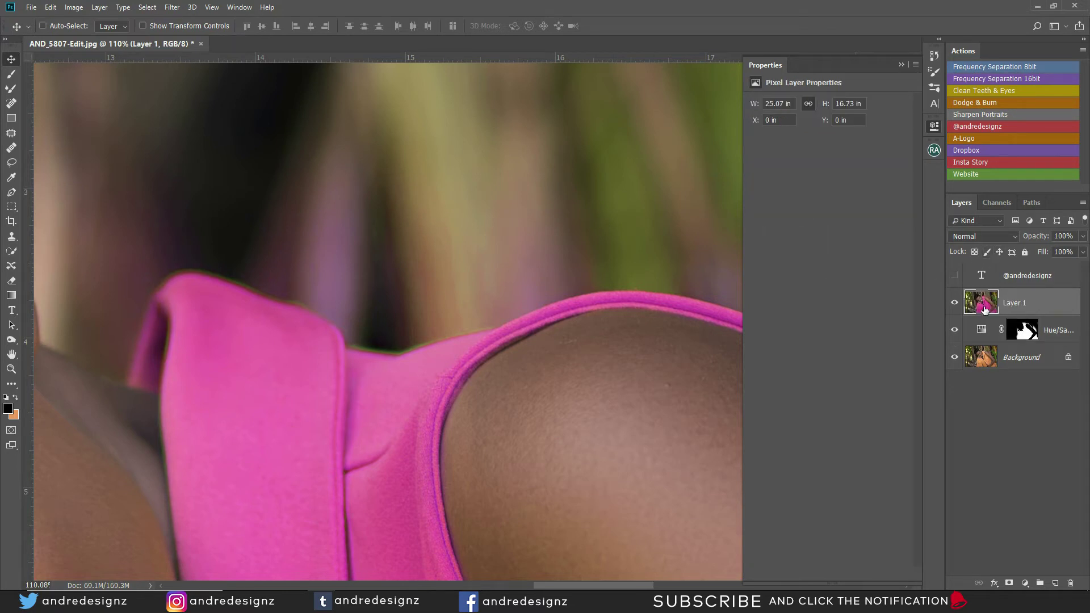
{"action": "key", "text": "ctrl+j"}
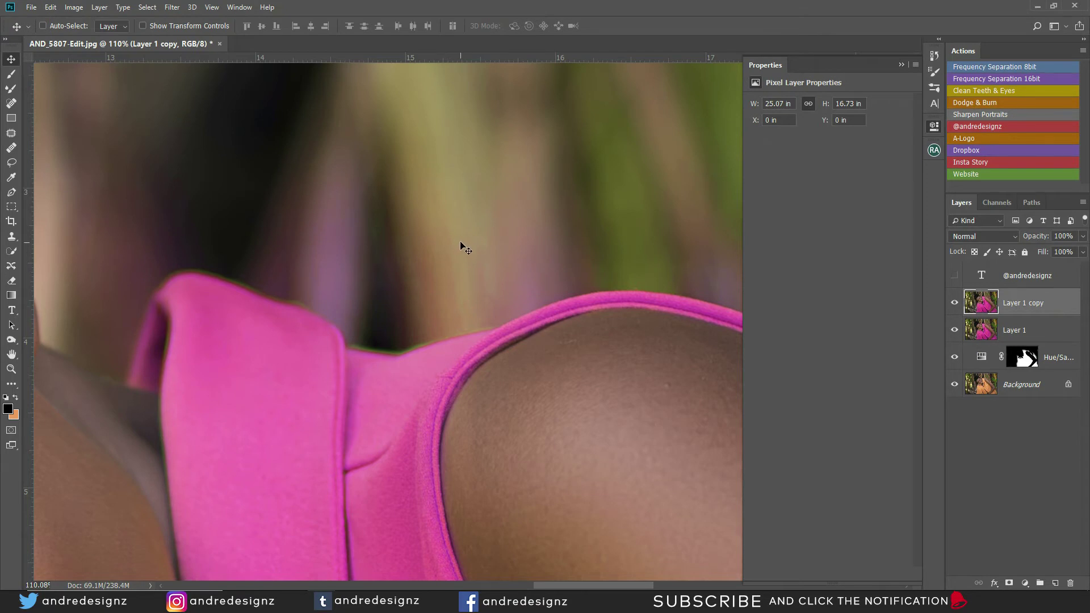
With a 35 px Clone Stamp, paint sampled background over the green fringe along the neckline between collar and shoulder.
{"action": "key", "text": "s"}
{"action": "key", "text": "bracketleft"}
{"action": "key", "text": "bracketleft"}
{"action": "key", "text": "bracketleft"}
{"action": "key", "text": "bracketleft"}
{"action": "key", "text": "bracketleft"}
{"action": "key", "text": "bracketleft"}
{"action": "key", "text": "bracketleft"}
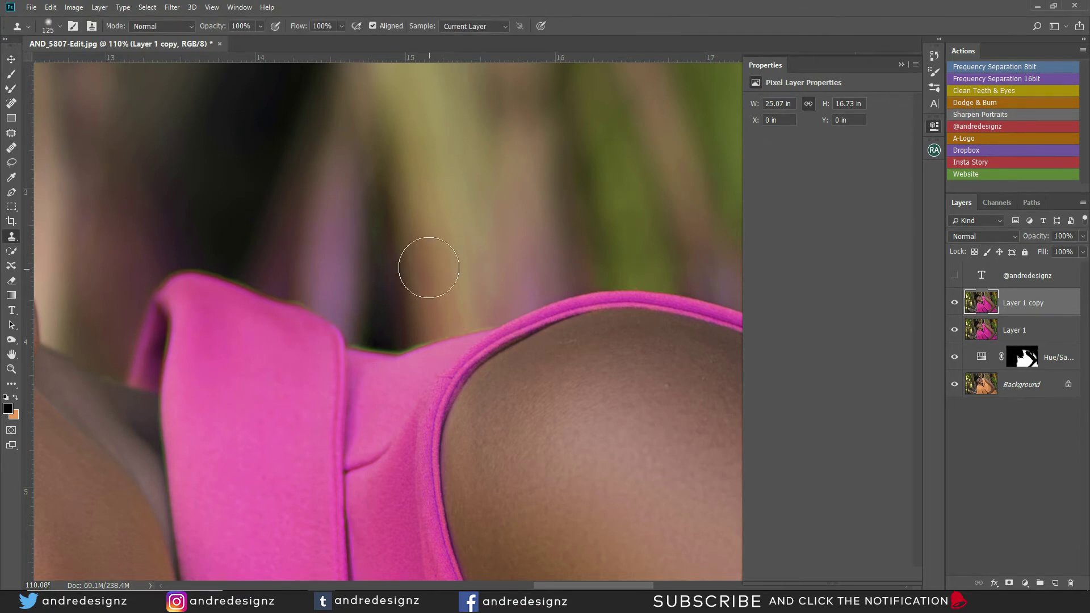
{"action": "key", "text": "bracketleft"}
{"action": "key", "text": "bracketleft"}
{"action": "key", "text": "bracketleft"}
{"action": "scroll", "coordinate": [438, 280], "scroll_direction": "up", "scroll_amount": 5}
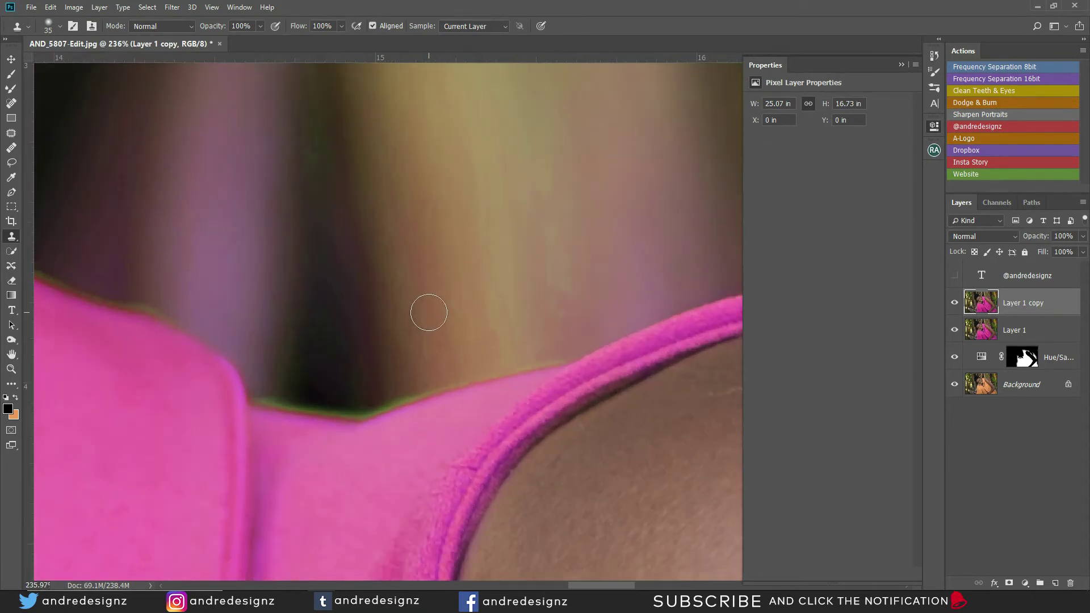
{"action": "left_click", "coordinate": [426, 348], "text": "alt"}
{"action": "mouse_move", "coordinate": [427, 372]}
{"action": "left_mouse_down"}
{"action": "mouse_move", "coordinate": [350, 406]}
{"action": "mouse_move", "coordinate": [259, 392]}
{"action": "left_mouse_up"}
{"action": "left_click", "coordinate": [485, 331], "text": "alt"}
{"action": "mouse_move", "coordinate": [491, 352]}
{"action": "left_mouse_down"}
{"action": "mouse_move", "coordinate": [473, 370]}
{"action": "mouse_move", "coordinate": [353, 400]}
{"action": "left_mouse_up"}
{"action": "left_click", "coordinate": [499, 329], "text": "alt"}
{"action": "mouse_move", "coordinate": [530, 349]}
{"action": "left_mouse_down"}
{"action": "mouse_move", "coordinate": [552, 352]}
{"action": "mouse_move", "coordinate": [514, 354]}
{"action": "mouse_move", "coordinate": [405, 401]}
{"action": "mouse_move", "coordinate": [448, 362]}
{"action": "mouse_move", "coordinate": [449, 347]}
{"action": "mouse_move", "coordinate": [367, 410]}
{"action": "left_mouse_up"}
Clone nearby background over the dark and green fringe along the collar's upper edge.
{"action": "left_click_drag", "start_coordinate": [345, 332], "coordinate": [517, 334]}
{"action": "left_click", "coordinate": [345, 272], "text": "alt"}
{"action": "mouse_move", "coordinate": [368, 312]}
{"action": "left_mouse_down"}
{"action": "mouse_move", "coordinate": [330, 309]}
{"action": "mouse_move", "coordinate": [303, 300]}
{"action": "mouse_move", "coordinate": [365, 317]}
{"action": "left_mouse_up"}
{"action": "left_click_drag", "start_coordinate": [261, 231], "coordinate": [372, 282]}
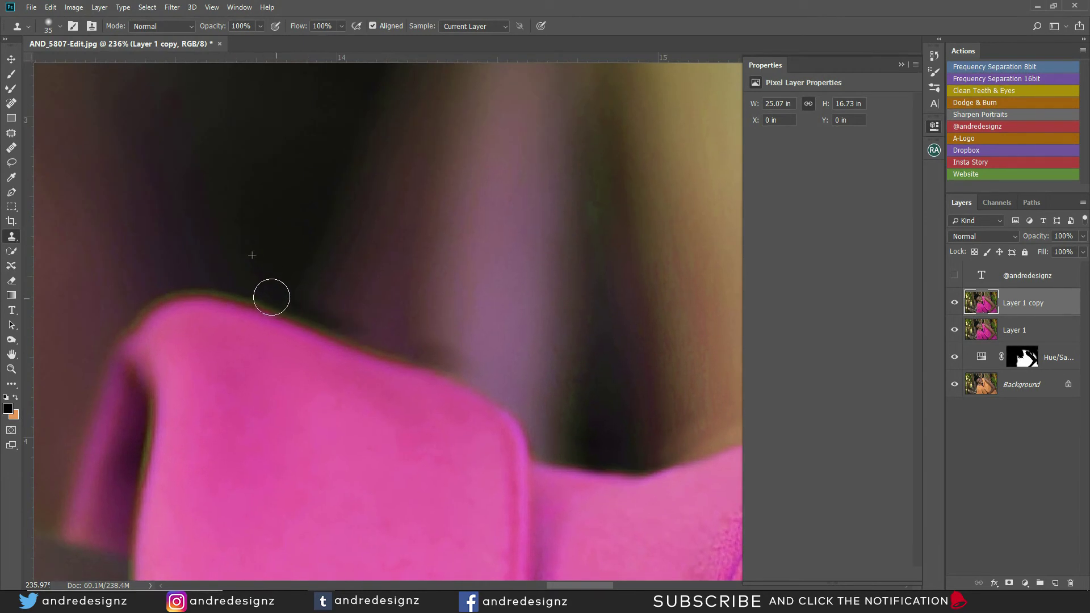
{"action": "mouse_move", "coordinate": [204, 291]}
{"action": "left_mouse_down"}
{"action": "mouse_move", "coordinate": [154, 304]}
{"action": "mouse_move", "coordinate": [115, 344]}
{"action": "left_mouse_up"}
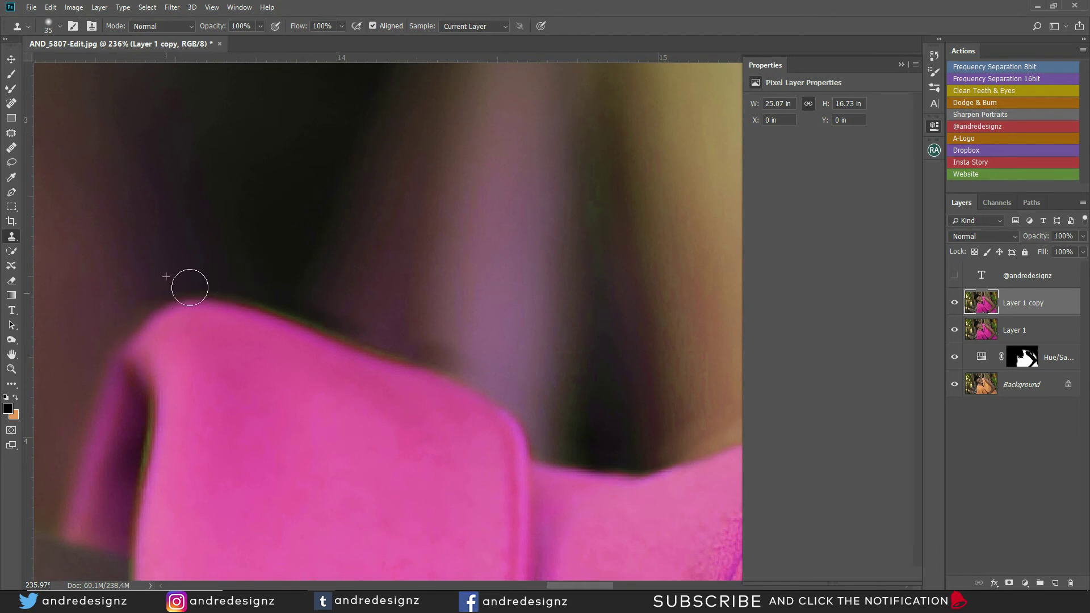
{"action": "left_click", "coordinate": [360, 247], "text": "alt"}
{"action": "left_click_drag", "start_coordinate": [372, 326], "coordinate": [255, 295]}
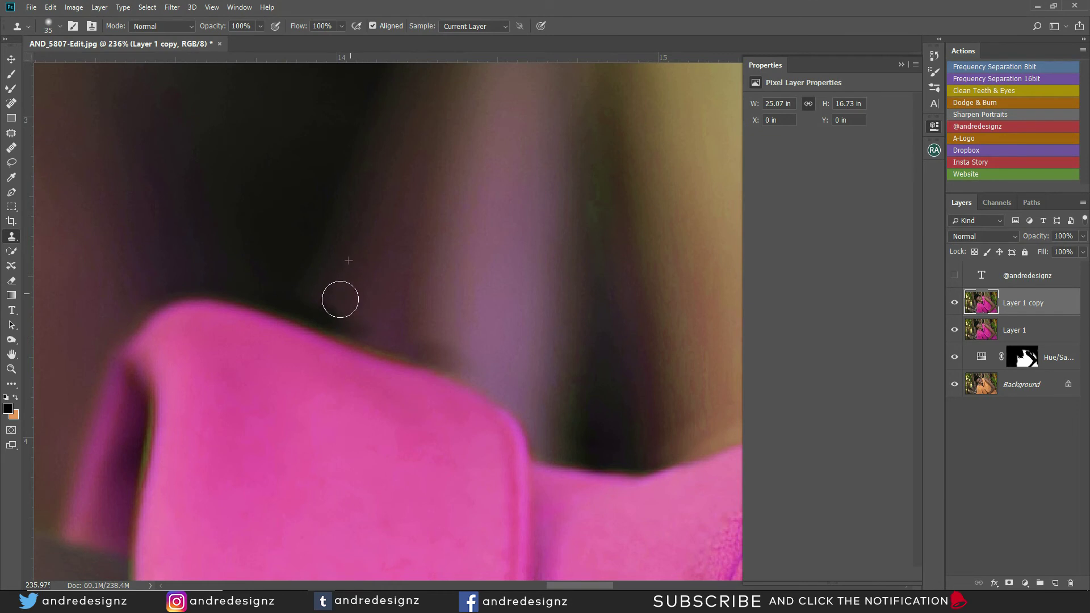
{"action": "mouse_move", "coordinate": [340, 300]}
{"action": "left_mouse_down"}
{"action": "mouse_move", "coordinate": [313, 299]}
{"action": "mouse_move", "coordinate": [440, 350]}
{"action": "left_mouse_up"}
Compare the collar and shoulder edges with and without the cloned retouching layer.
{"action": "scroll", "coordinate": [435, 316], "scroll_direction": "down", "scroll_amount": 4}
{"action": "scroll", "coordinate": [443, 285], "scroll_direction": "down", "scroll_amount": 5}
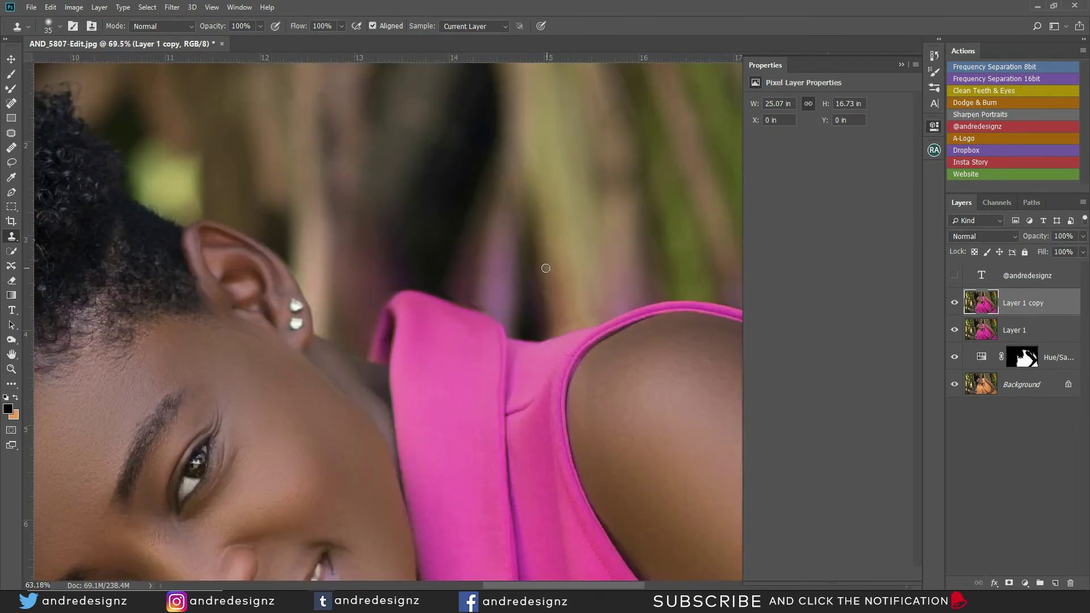
{"action": "scroll", "coordinate": [576, 309], "scroll_direction": "up", "scroll_amount": 3}
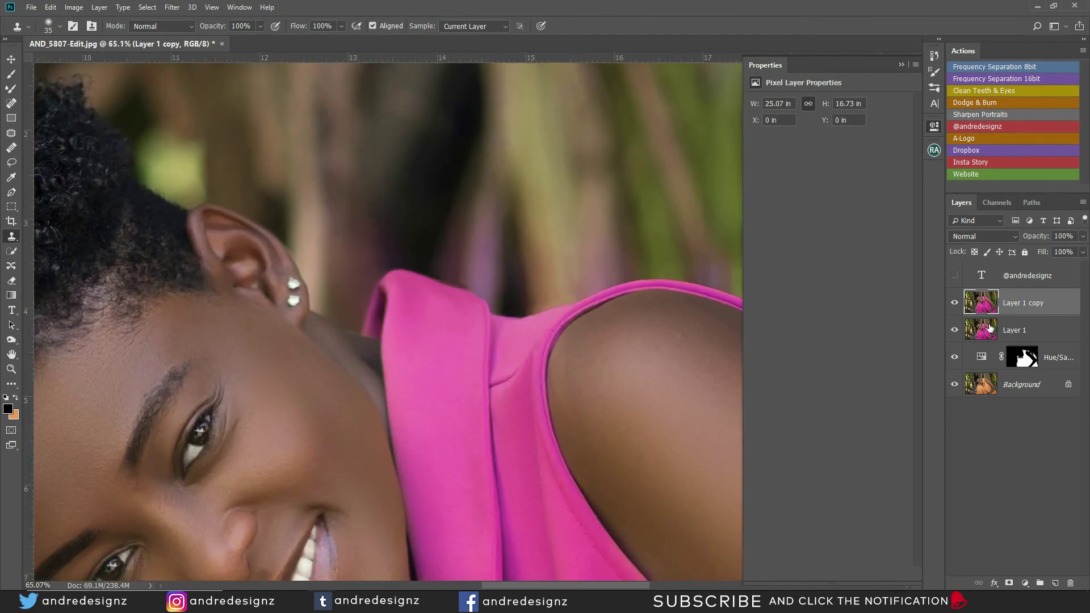
{"action": "left_click", "coordinate": [954, 304]}
{"action": "left_click", "coordinate": [954, 304]}
{"action": "left_click", "coordinate": [954, 304]}
{"action": "left_click", "coordinate": [954, 303]}
{"action": "left_click", "coordinate": [955, 304]}
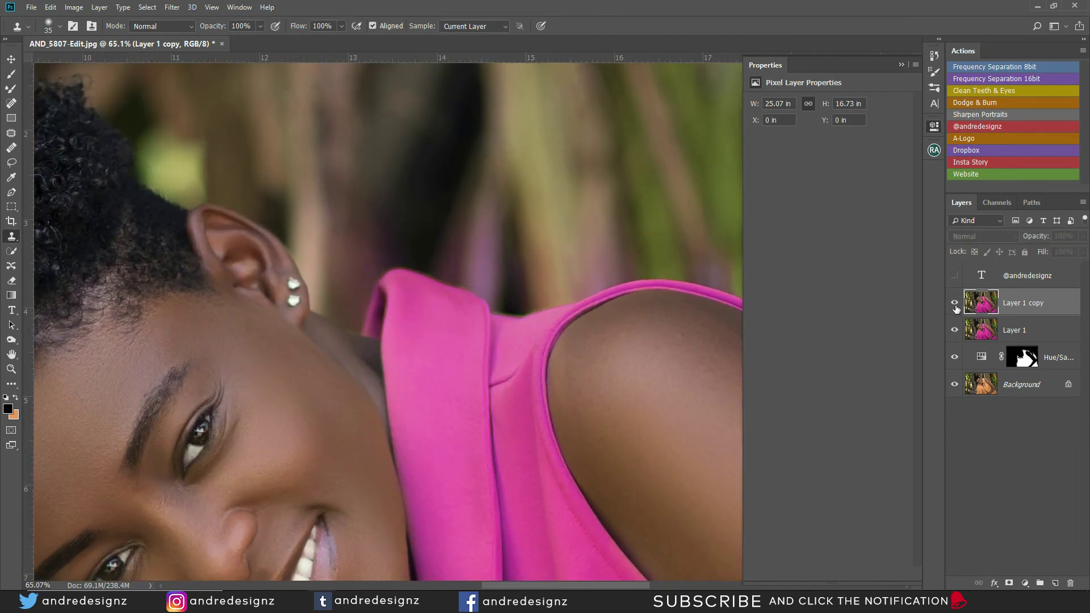
{"action": "left_click", "coordinate": [955, 305]}
Examine the whole image without the cloned retouching layer and show that layer again.
{"action": "scroll", "coordinate": [527, 301], "scroll_direction": "down", "scroll_amount": 12}
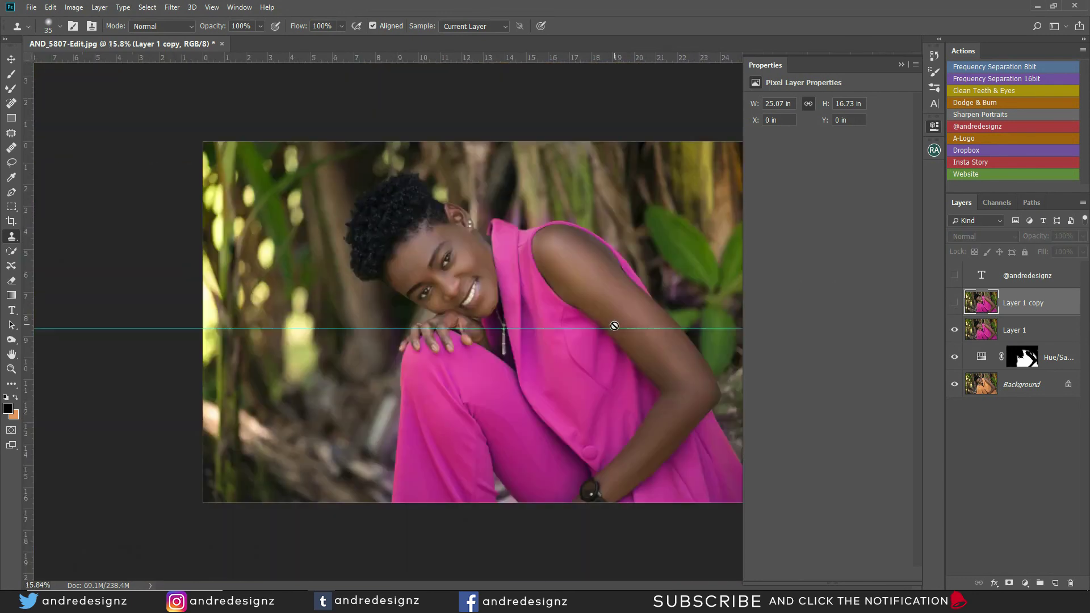
{"action": "scroll", "coordinate": [614, 326], "scroll_direction": "down", "scroll_amount": 3}
{"action": "scroll", "coordinate": [599, 381], "scroll_direction": "up", "scroll_amount": 3}
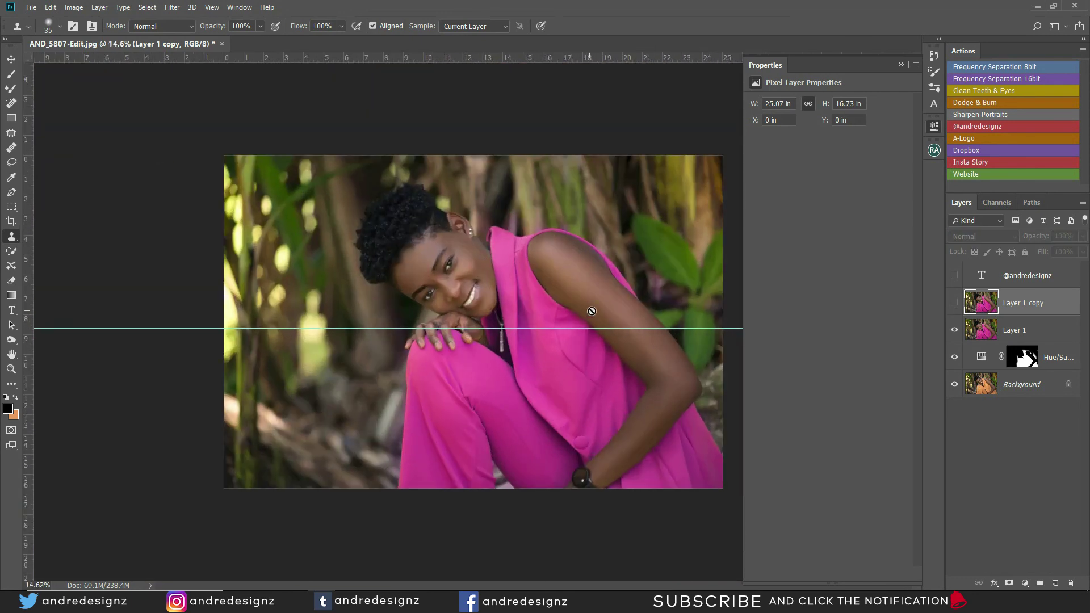
{"action": "scroll", "coordinate": [563, 266], "scroll_direction": "up", "scroll_amount": 2}
{"action": "scroll", "coordinate": [567, 282], "scroll_direction": "down", "scroll_amount": 3}
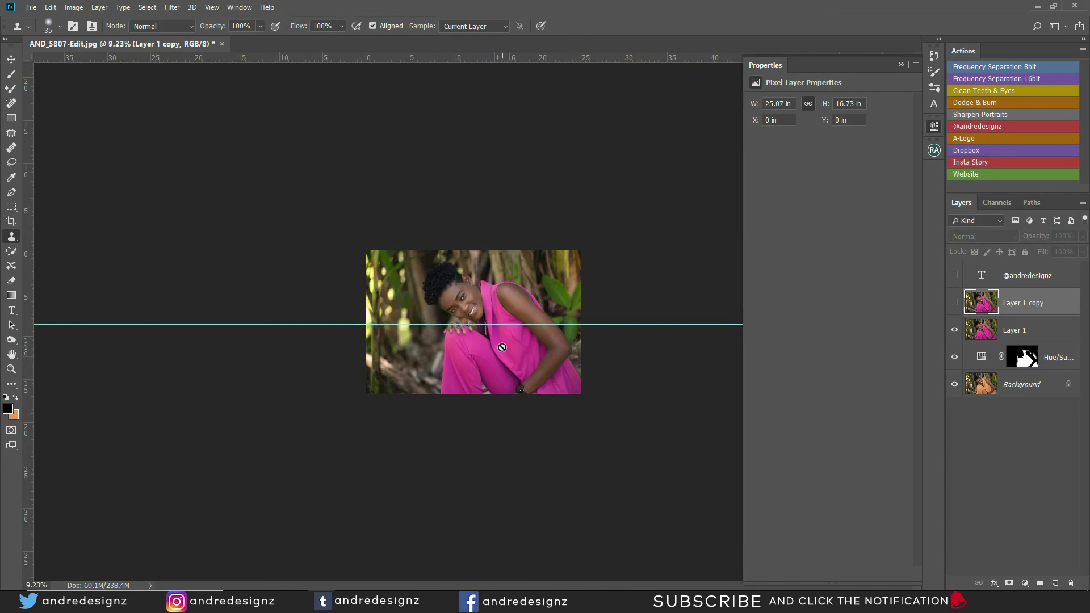
{"action": "scroll", "coordinate": [530, 369], "scroll_direction": "up", "scroll_amount": 2}
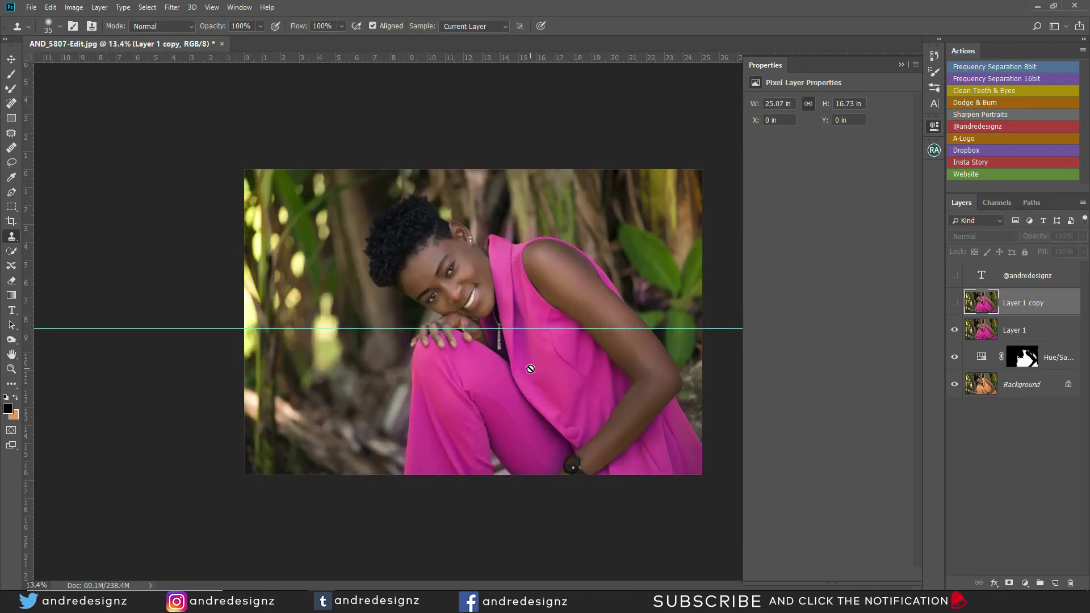
{"action": "left_click", "coordinate": [954, 304]}
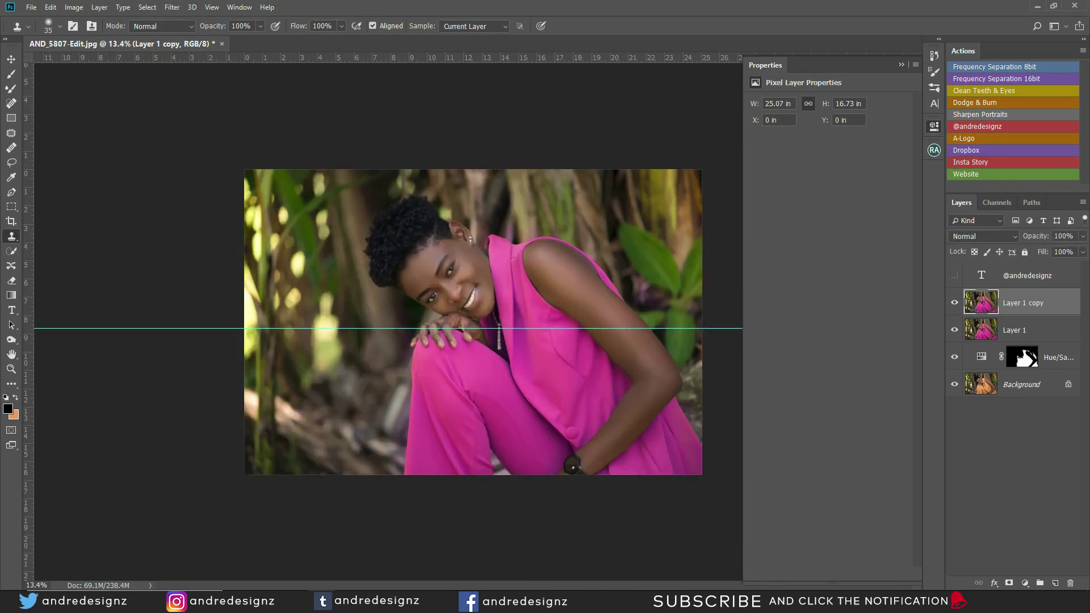